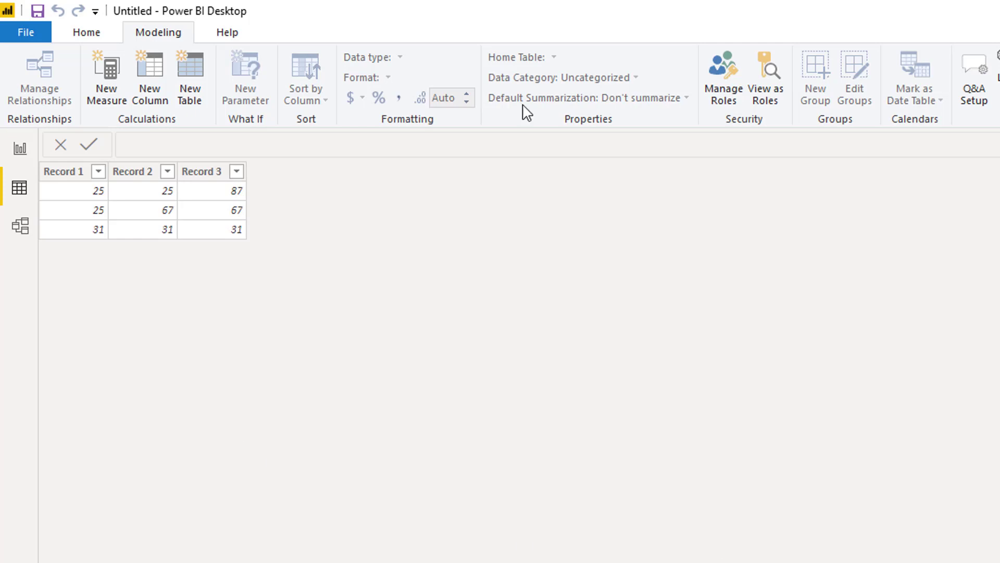
Add a new calculated column named 'and' and begin its AND( formula
click(155, 84)
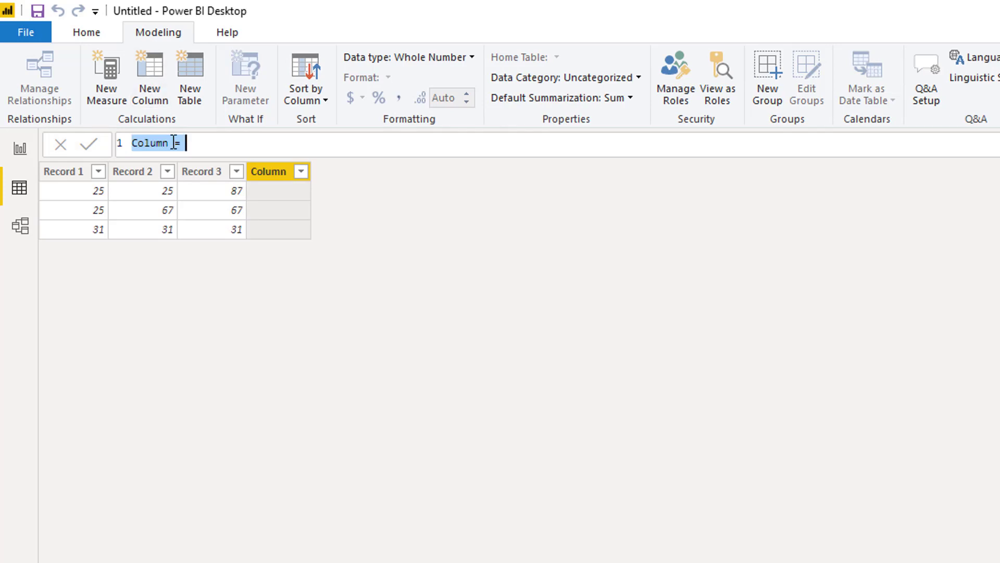
drag(175, 143, 127, 145)
text(and=)
click(178, 142)
text(and()
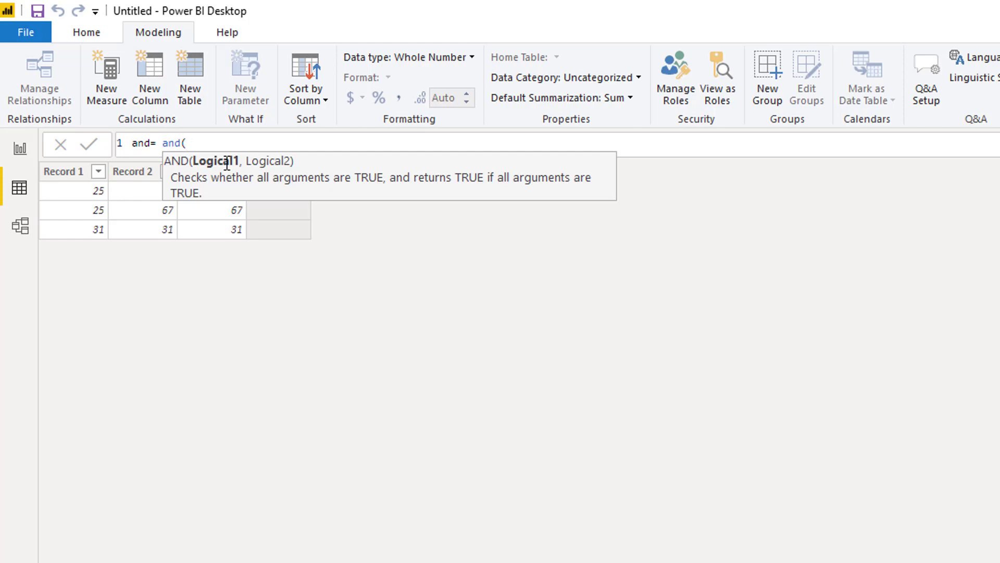
Enter the first condition 'Table'[Record 1]='Table'[Record 2]
text(table)
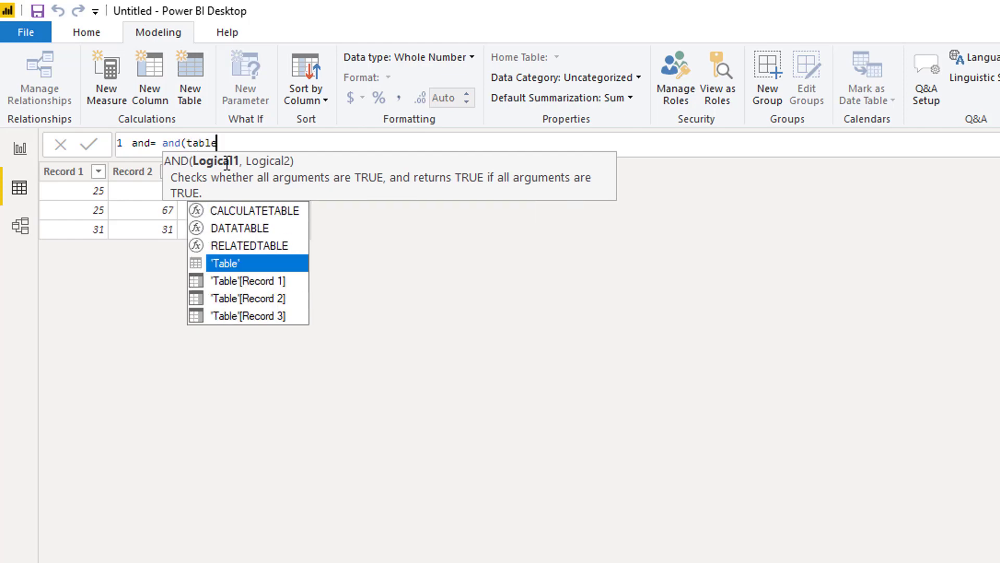
key(Down)
key(Tab)
text(= )
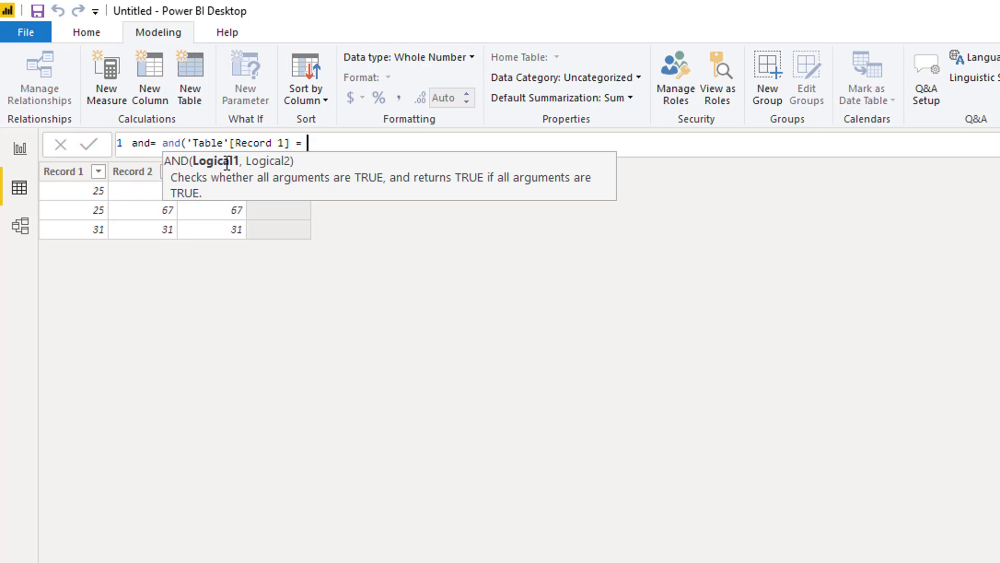
text(table)
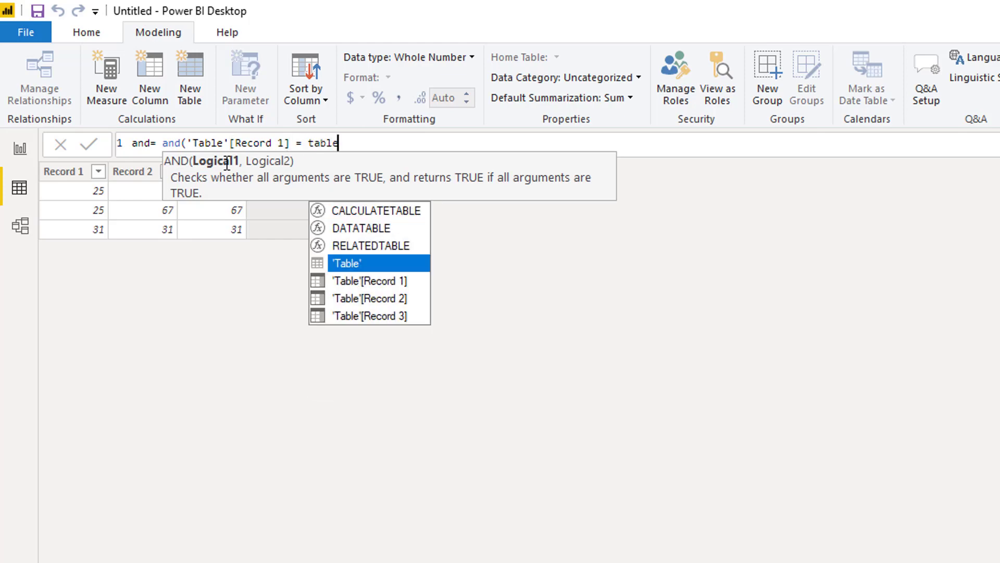
key(Down)
key(Down)
key(Tab)
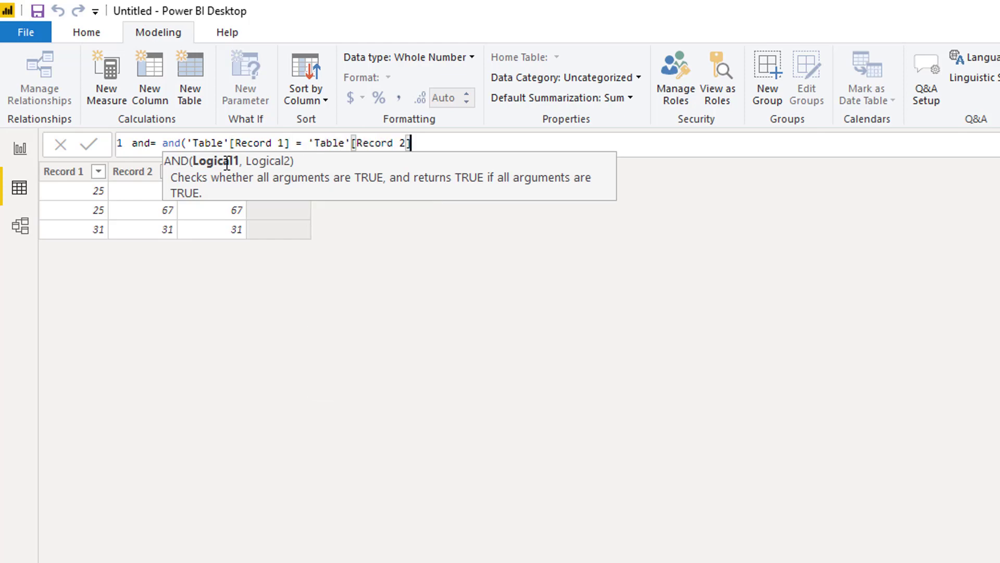
Add the second condition 'Table'[Record 2]='Table'[Record 3], close the AND and commit
text(,)
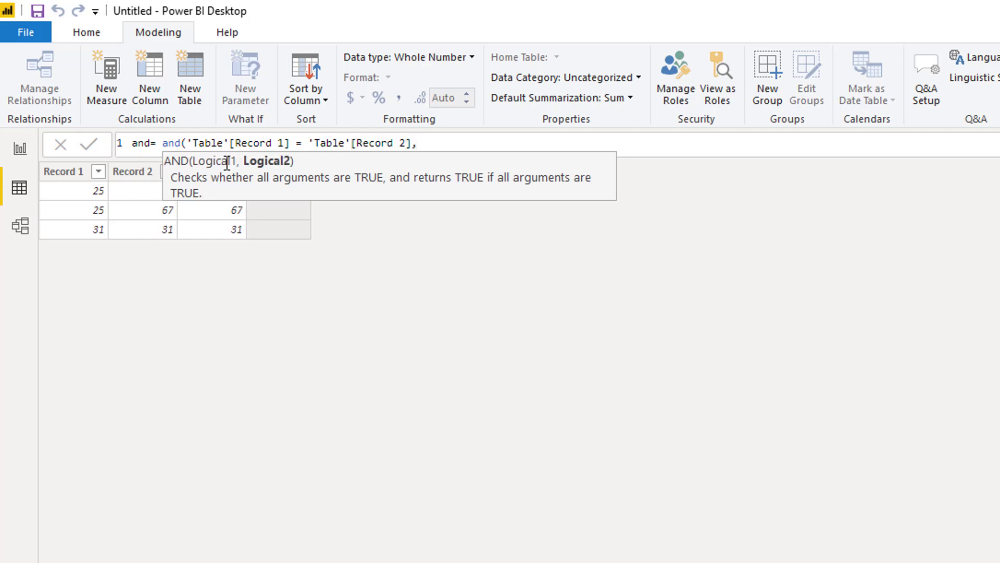
text( tab)
key(Down)
key(Down)
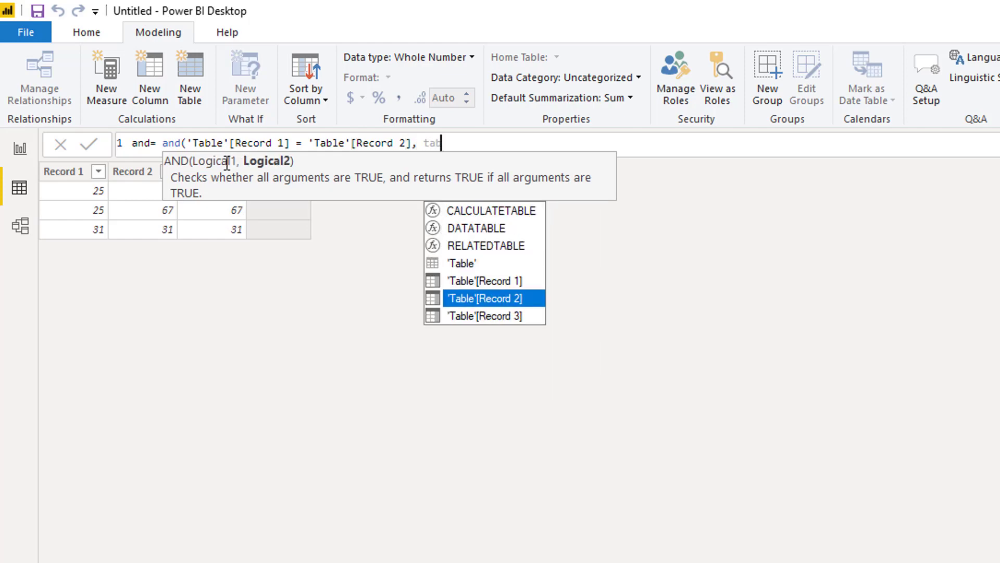
key(Tab)
text(= table)
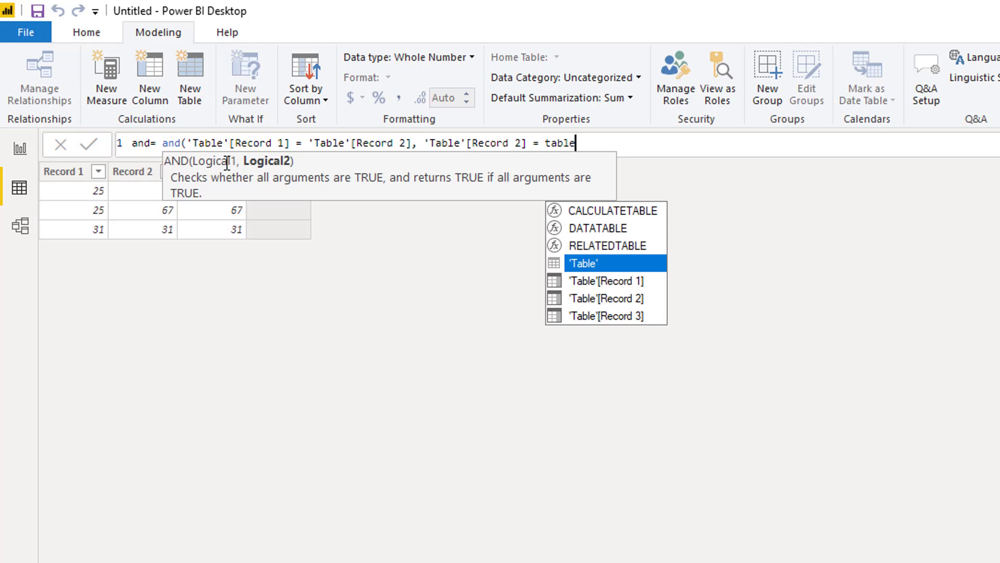
key(Down)
key(Down)
key(Down)
key(Tab)
text())
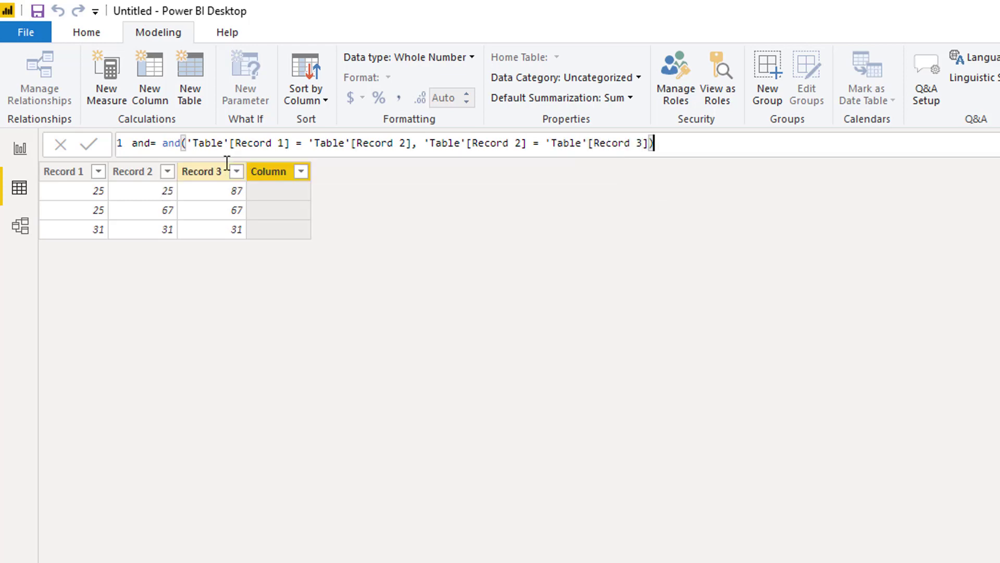
key(Return)
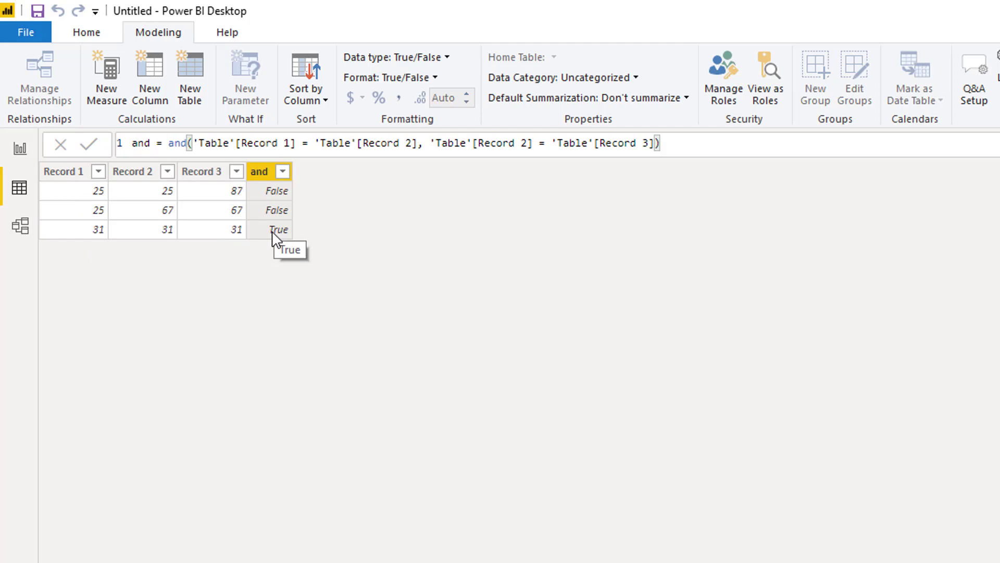
key(BackSpace)
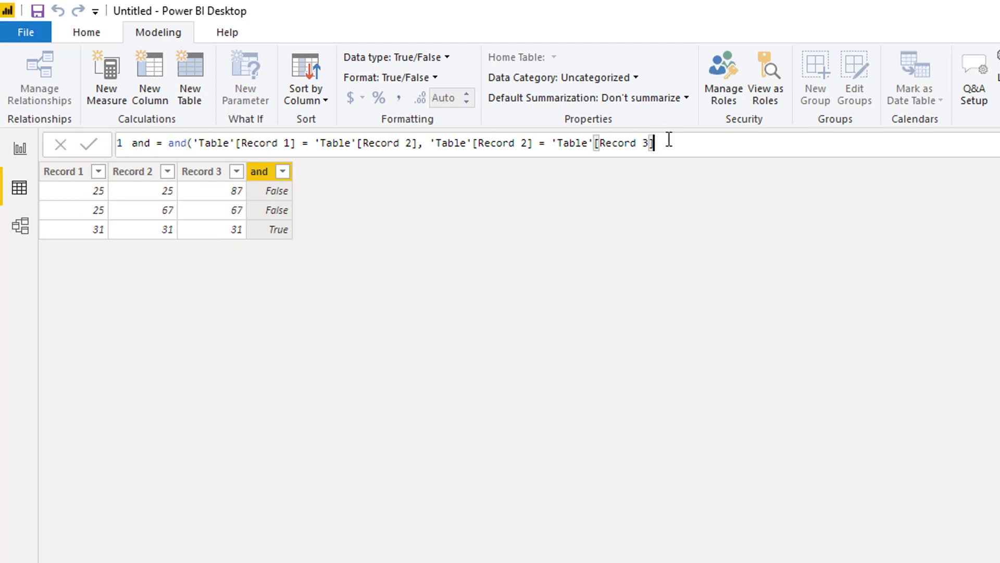
text(, )
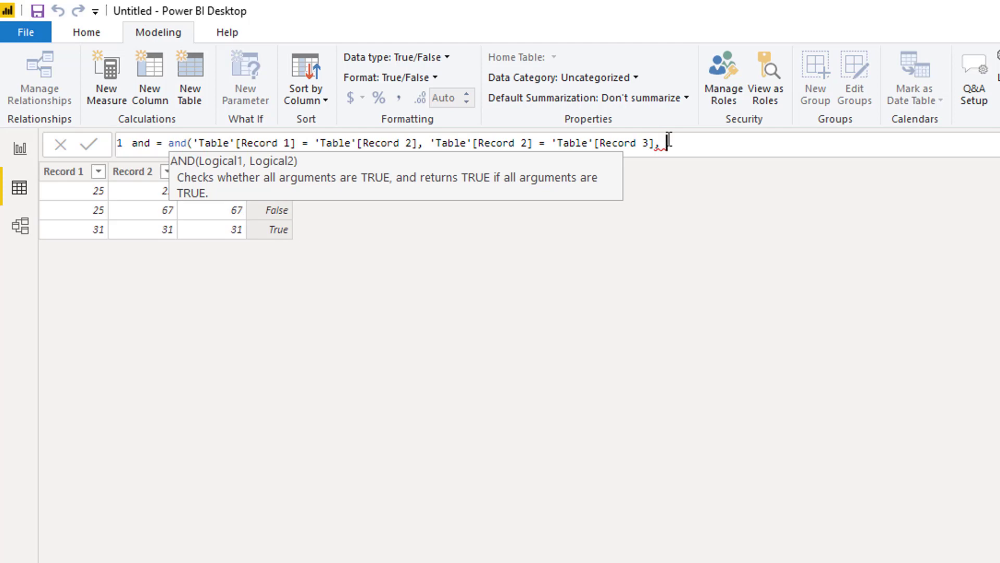
text(Table)
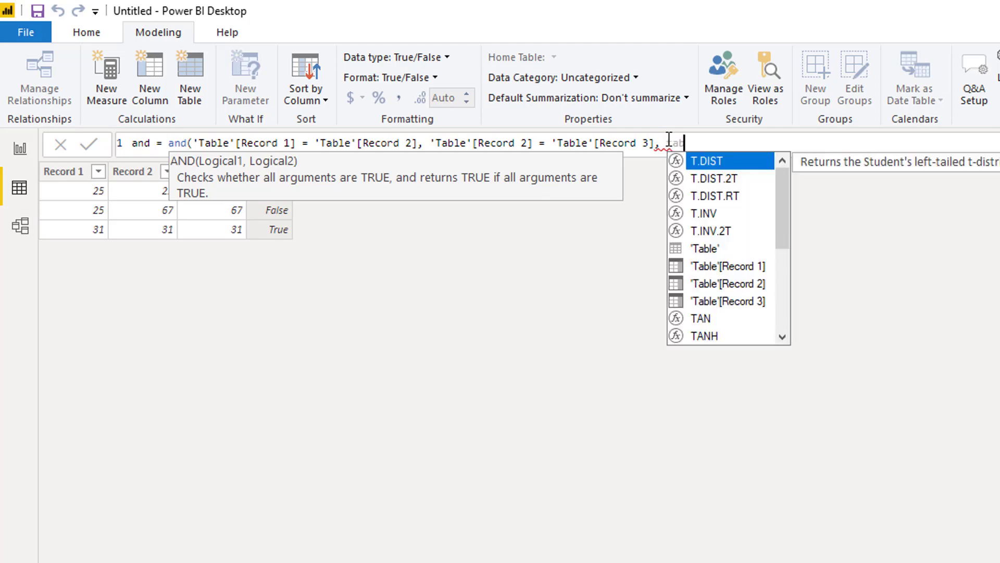
key(Down)
key(Down)
key(Down)
key(Tab)
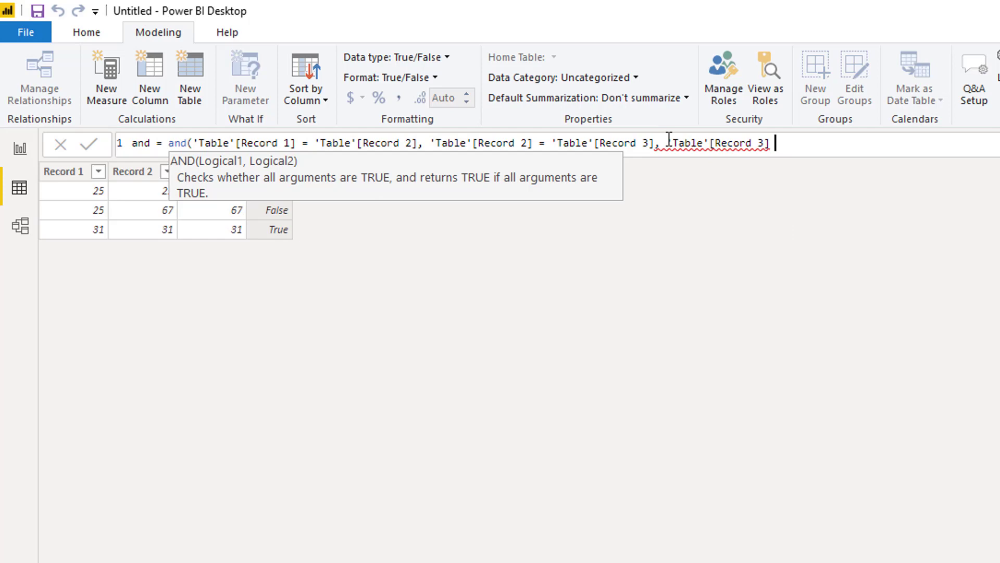
text(= table)
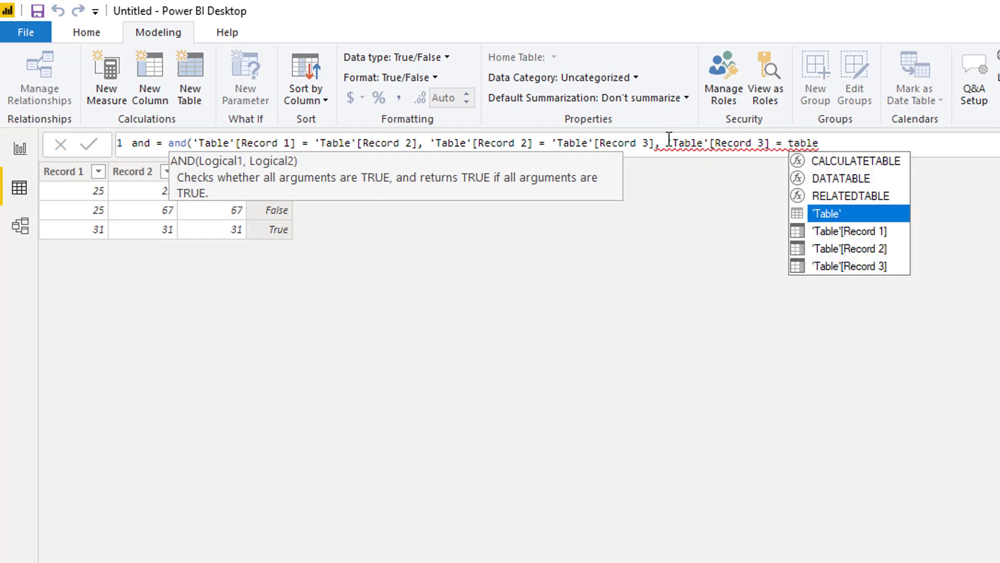
key(Down)
key(Tab)
text())
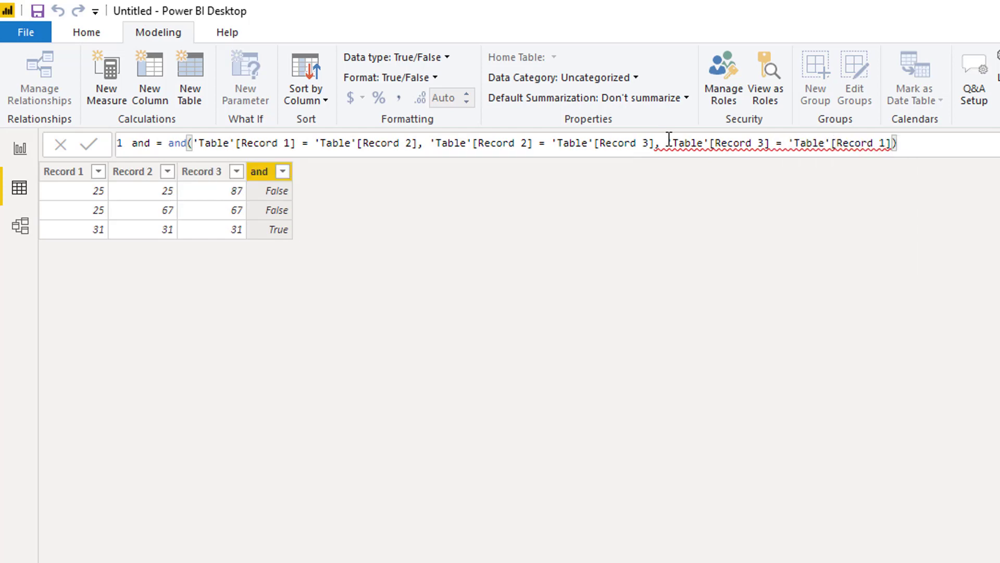
key(Return)
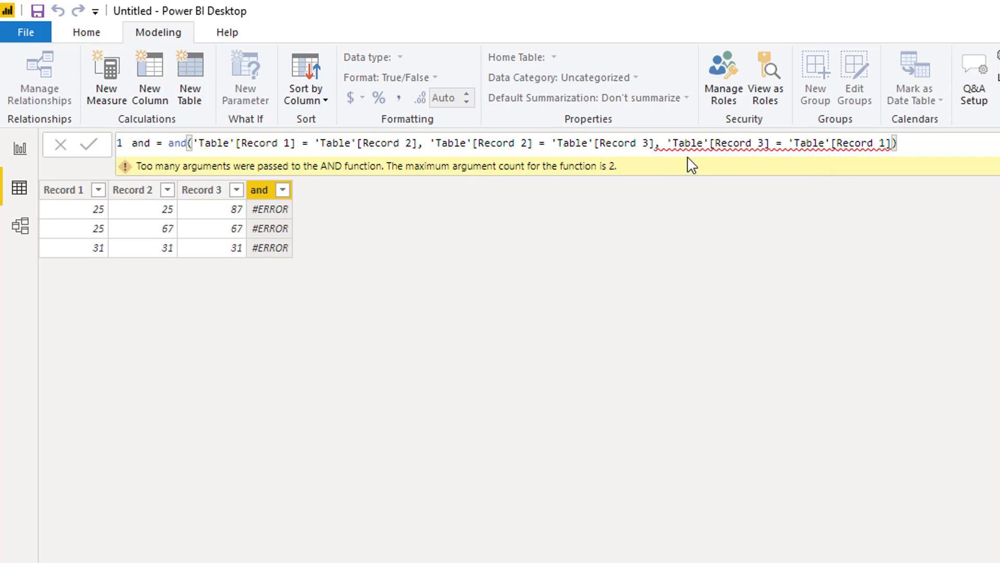
drag(654, 143, 897, 143)
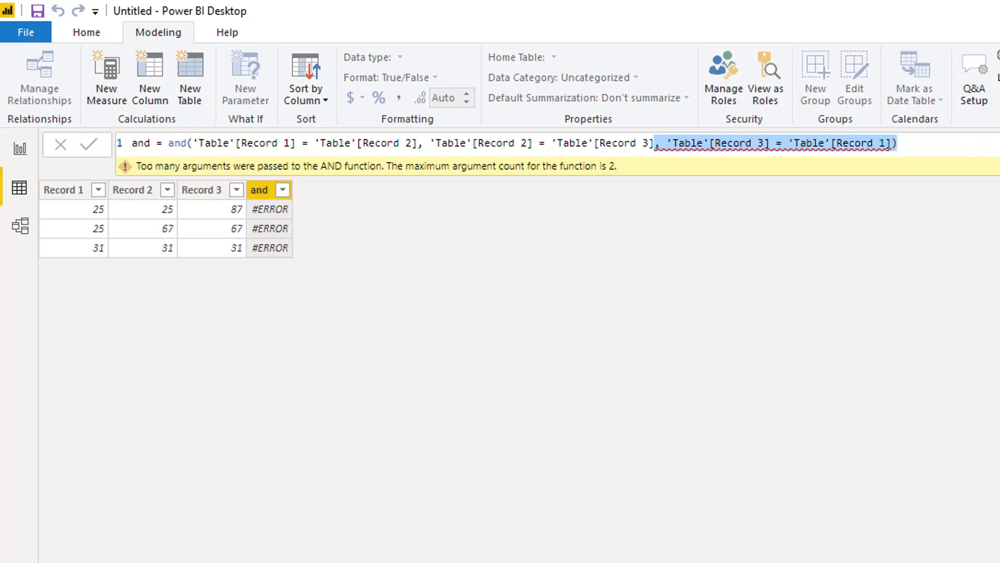
text())
key(Return)
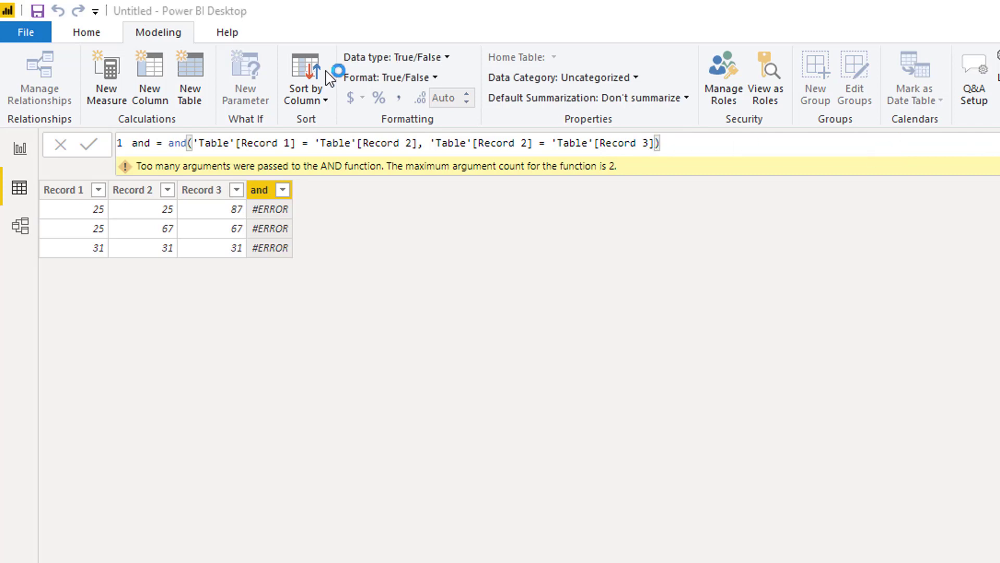
Add a new calculated column named 'and syntax' and start a new formula line
click(151, 91)
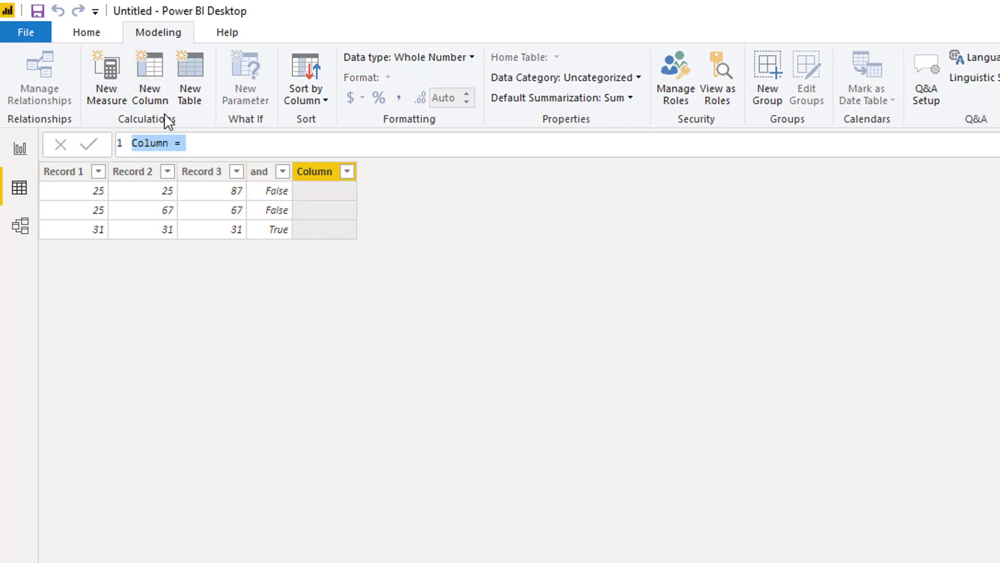
drag(169, 142, 125, 143)
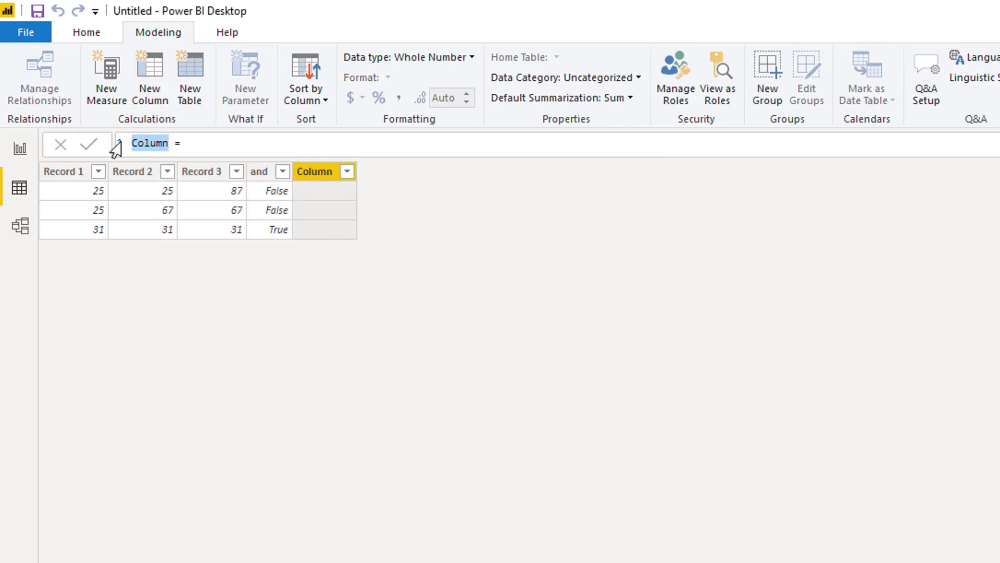
text(and synta)
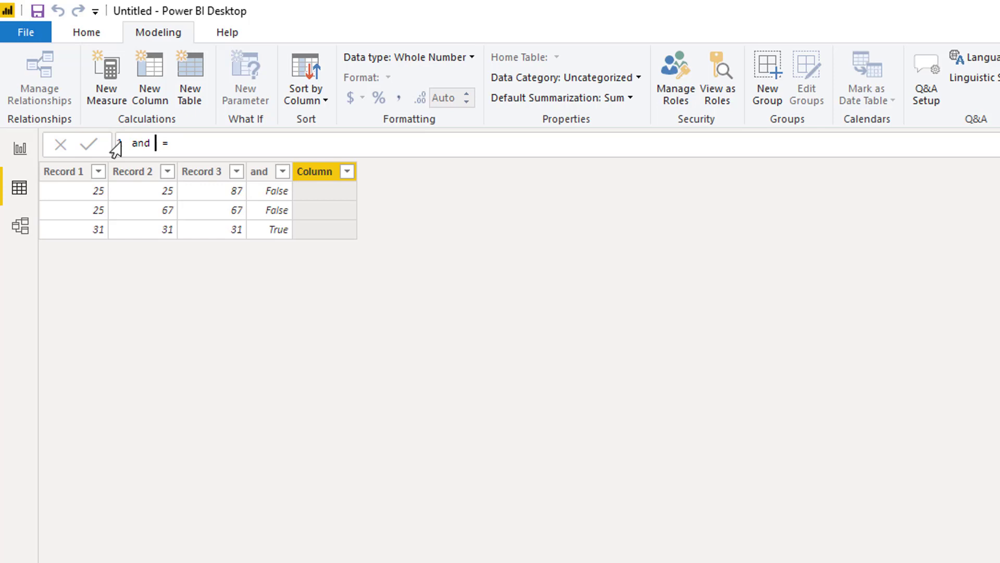
text(x)
click(240, 142)
key(shift+Return)
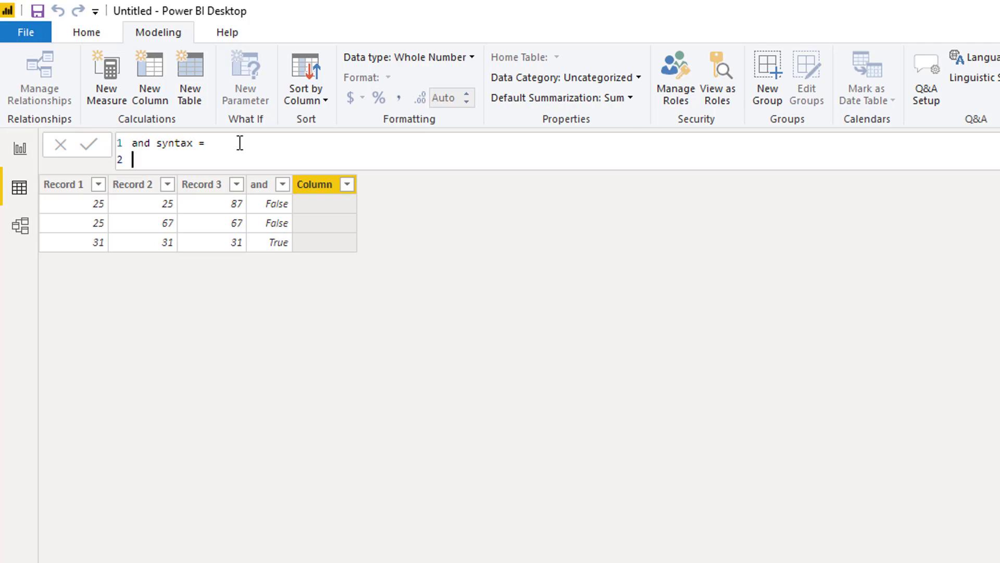
Write the first check 'Table'[Record 1] = 'Table'[Record 2] followed by &&
text(table)
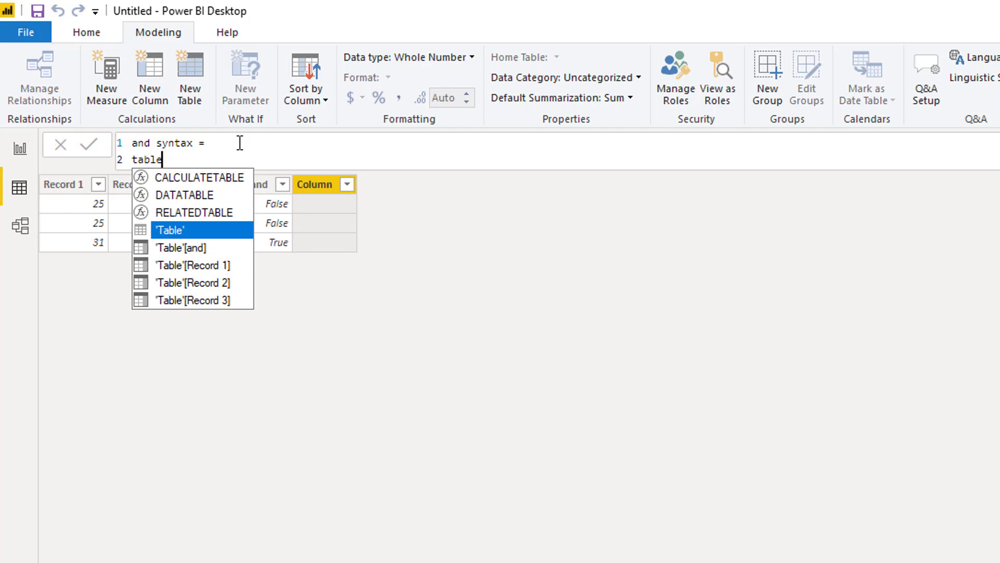
key(Down)
key(Down)
key(Tab)
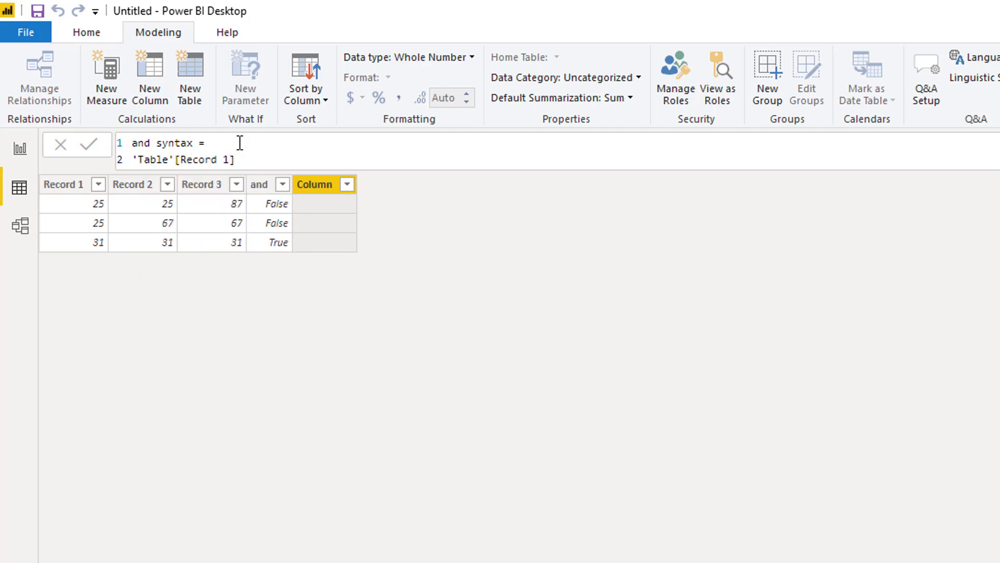
text(= )
text(table)
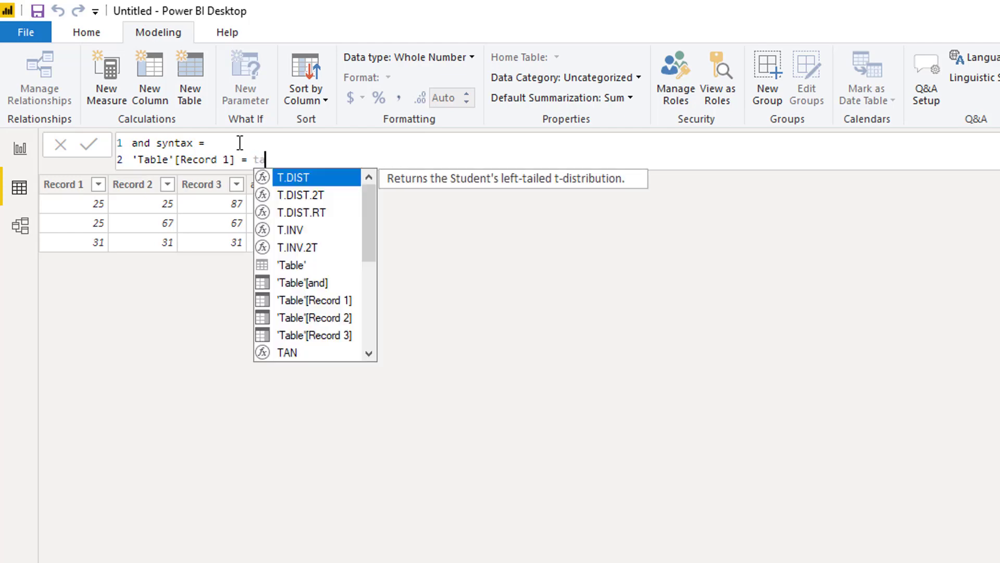
key(Down)
key(Down)
key(Down)
key(Tab)
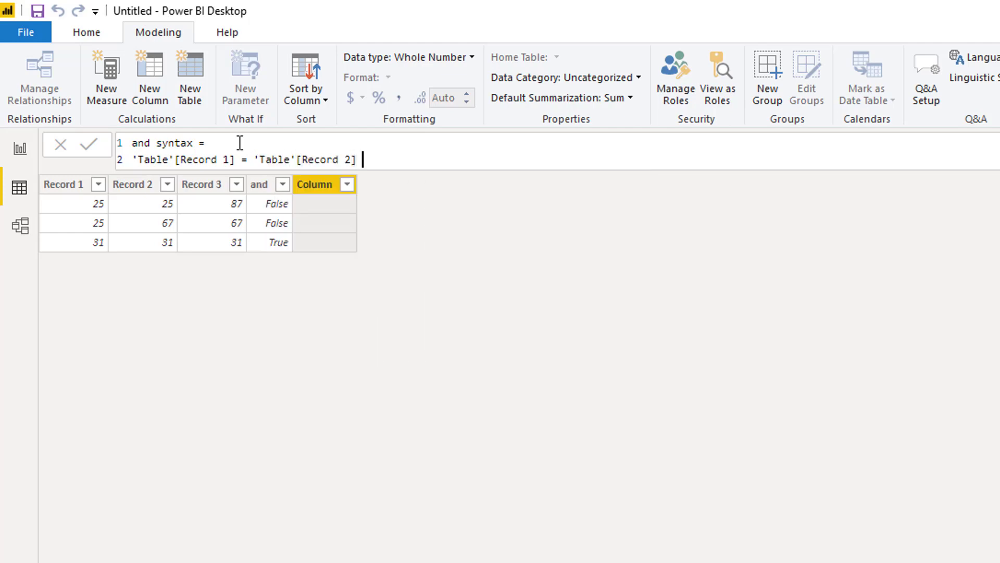
text(&&)
On the next line add 'Table'[Record 2] = 'Table'[Record 3] &&
key(shift+Return)
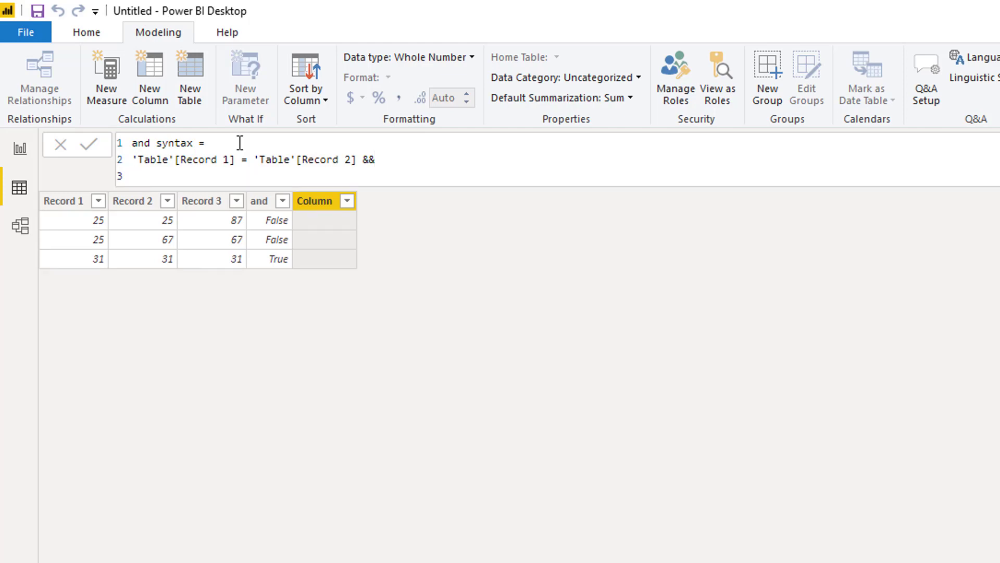
text(table)
key(Down)
key(Down)
key(Down)
key(Tab)
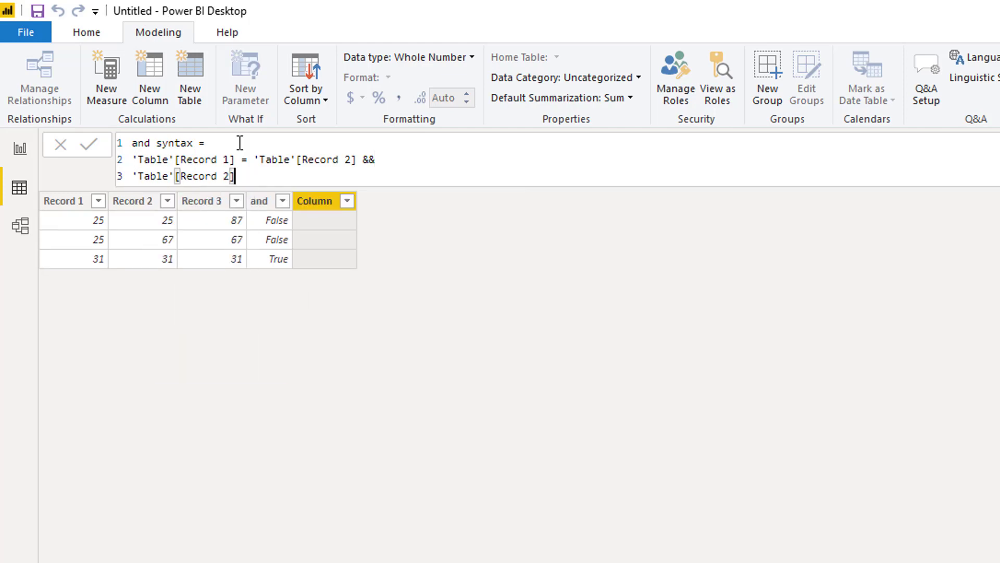
text(= table)
key(Down)
key(Down)
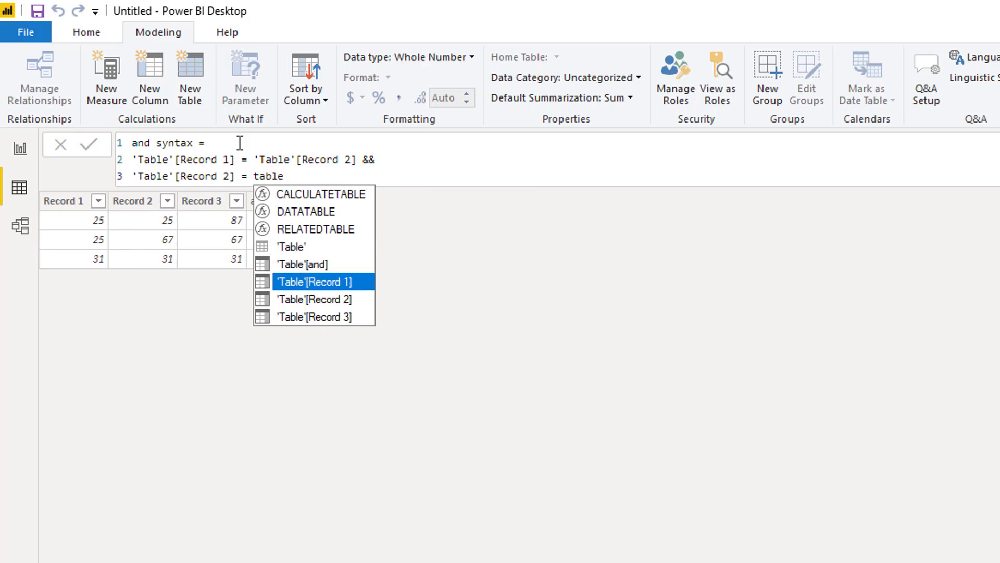
key(Down)
key(Down)
key(Tab)
text(&&)
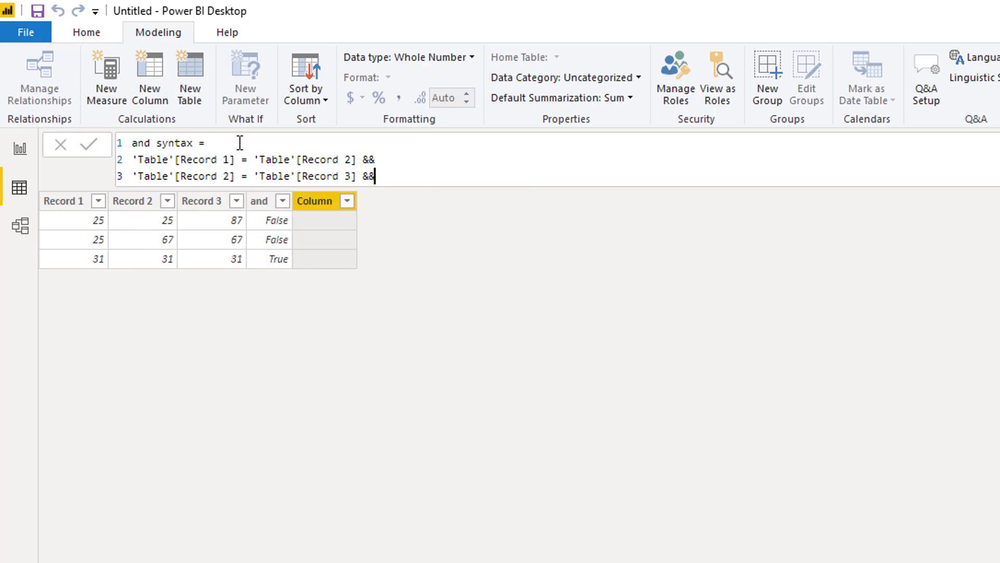
On a fourth line add 'Table'[Record 3] = 'Table'[Record 1] and commit the formula
key(shift+Return)
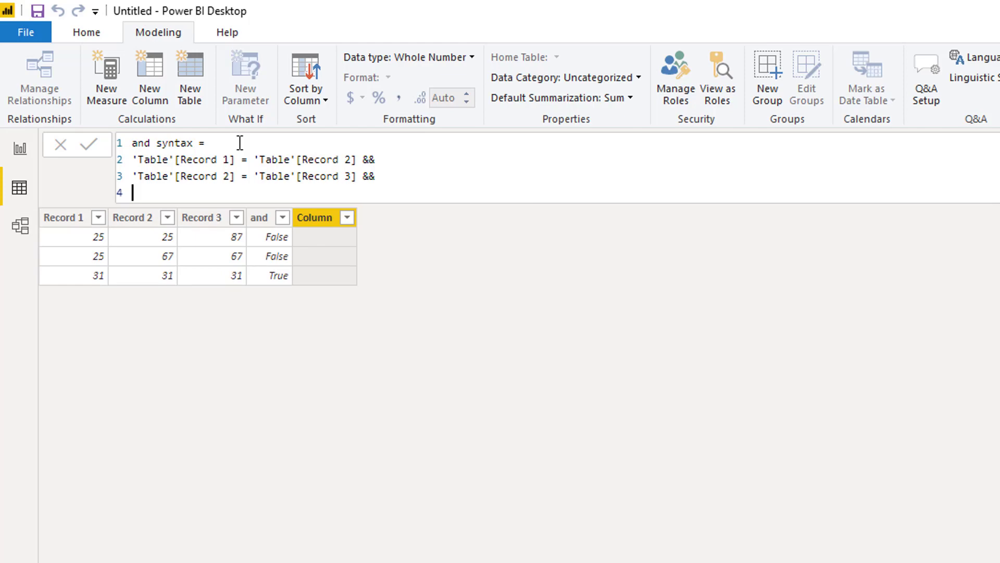
text(table)
key(Down)
key(Down)
key(Down)
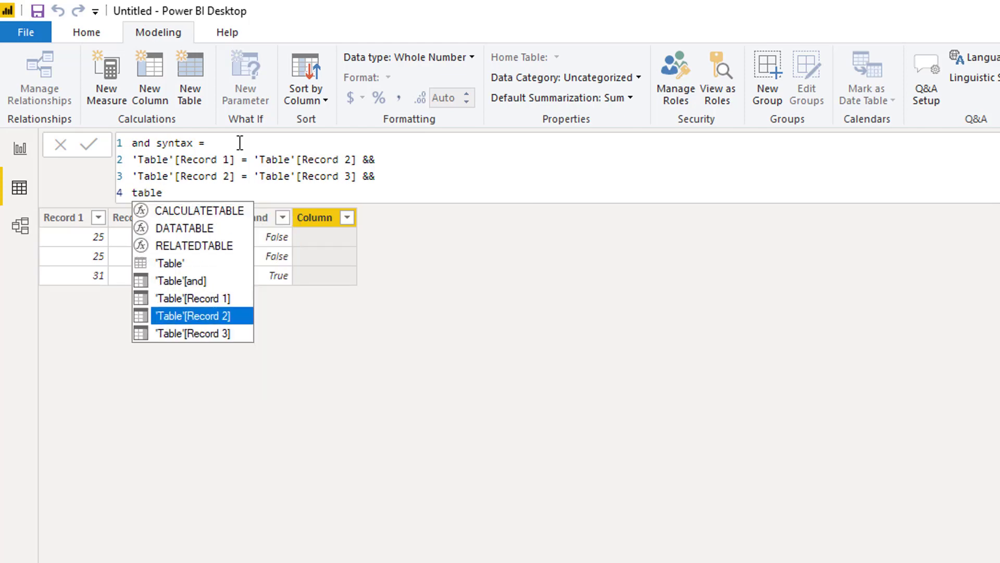
key(Down)
key(Tab)
text(= table)
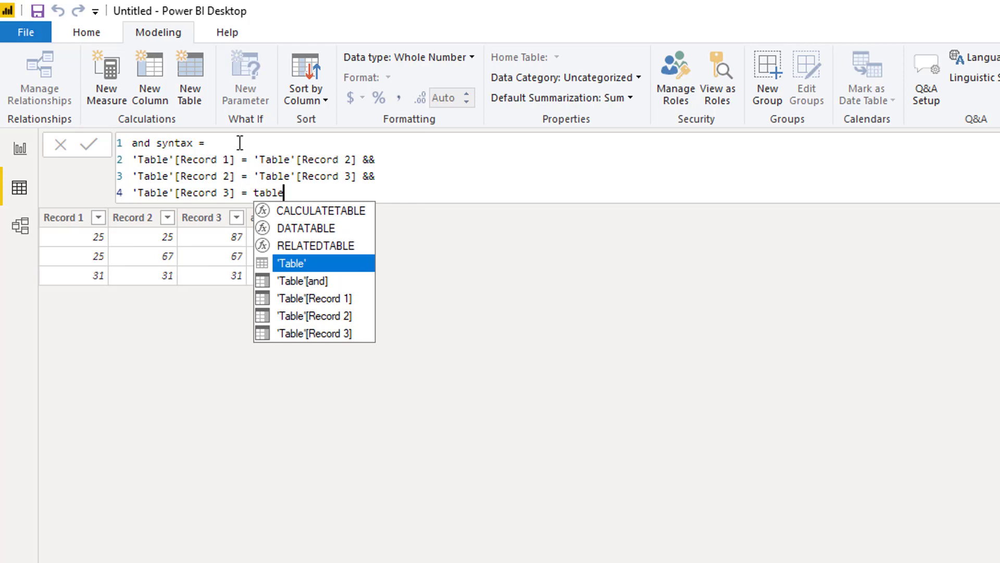
key(Down)
key(Down)
key(Tab)
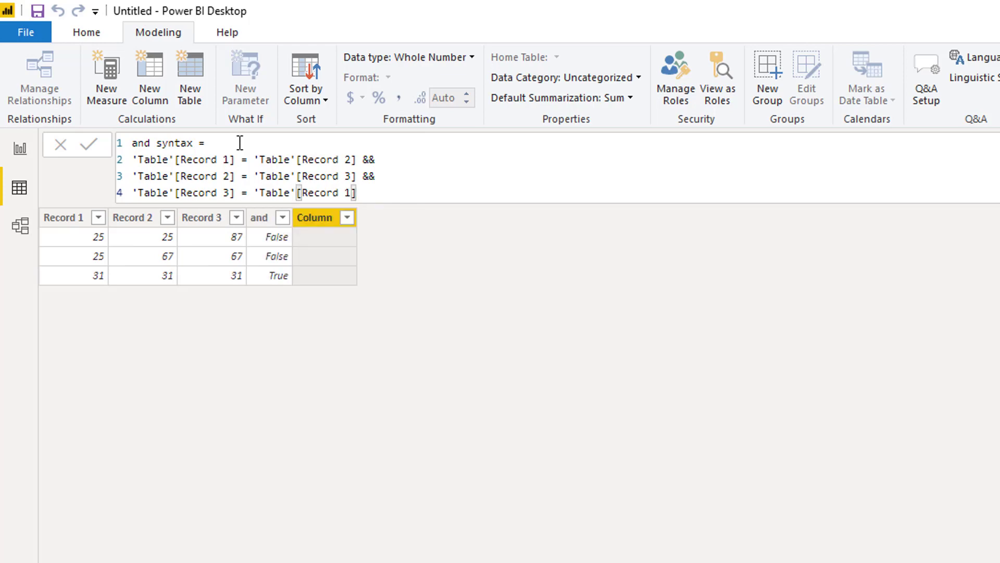
key(Return)
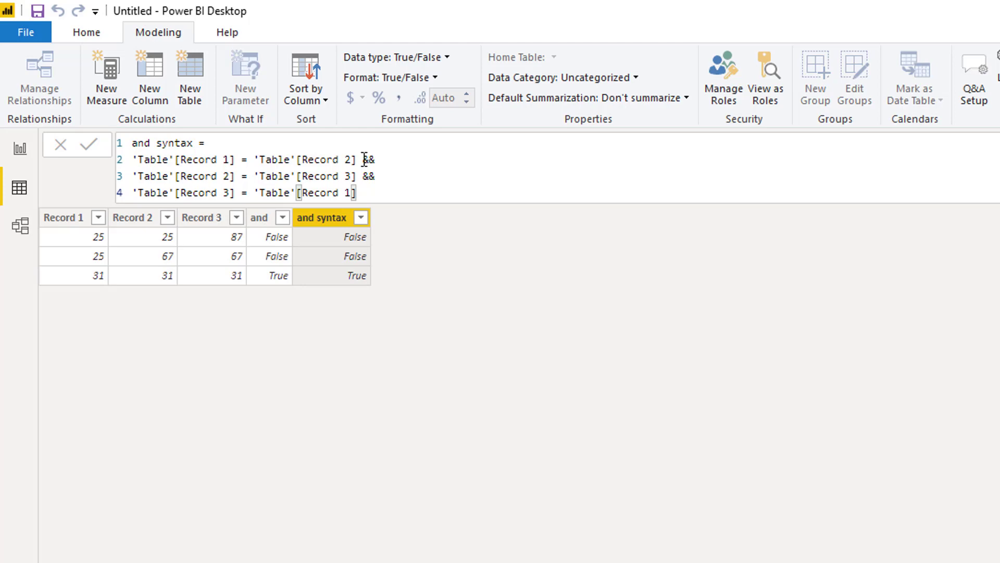
Add a new calculated column named 'Or' and begin its Or( formula
click(150, 93)
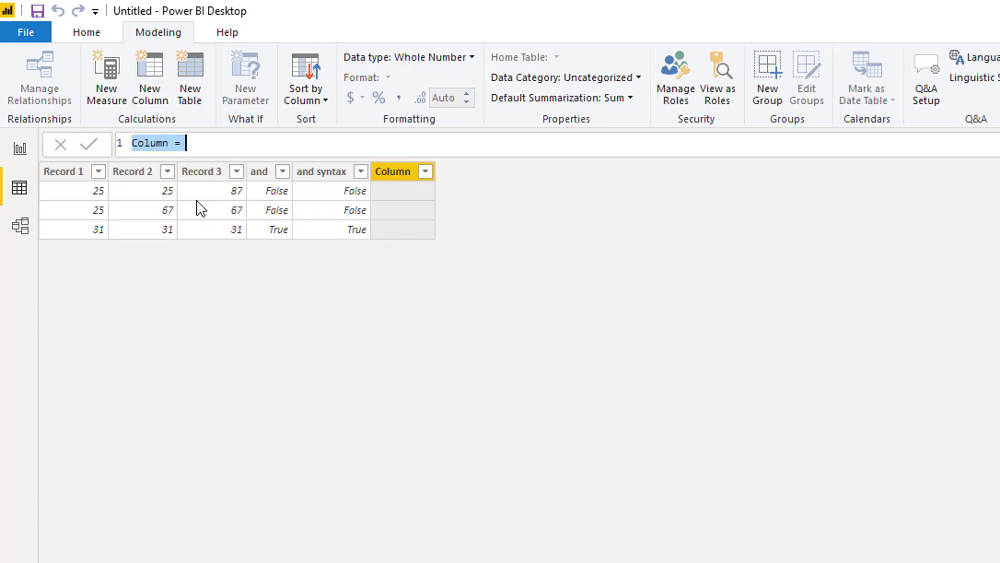
click(170, 143)
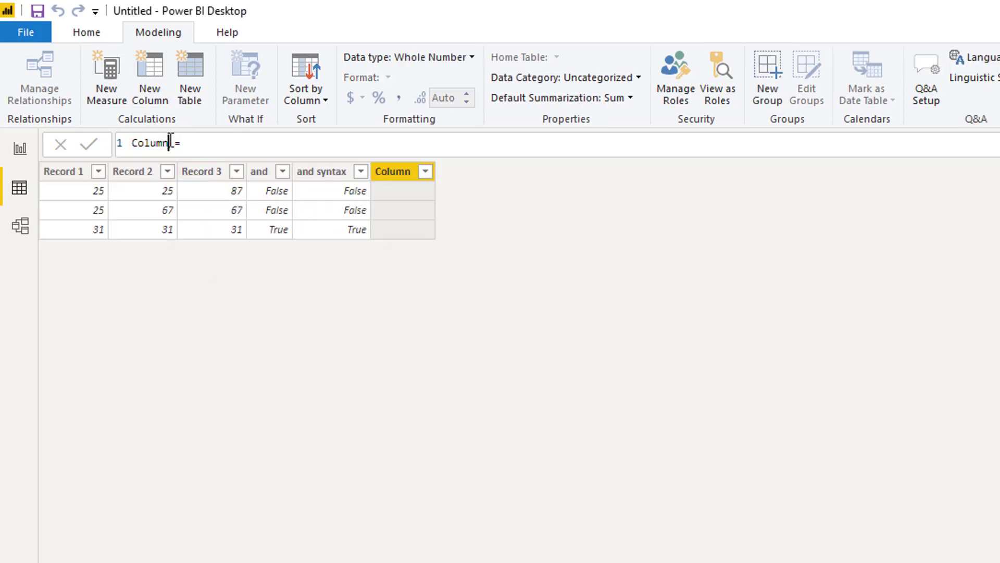
drag(170, 143, 123, 143)
text(Or)
click(196, 135)
text(Or()
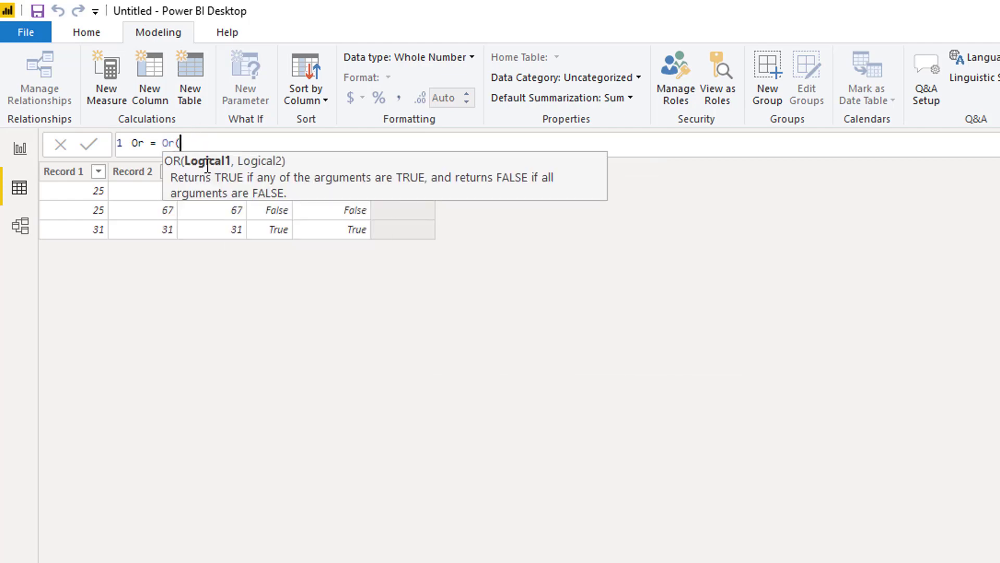
text(')
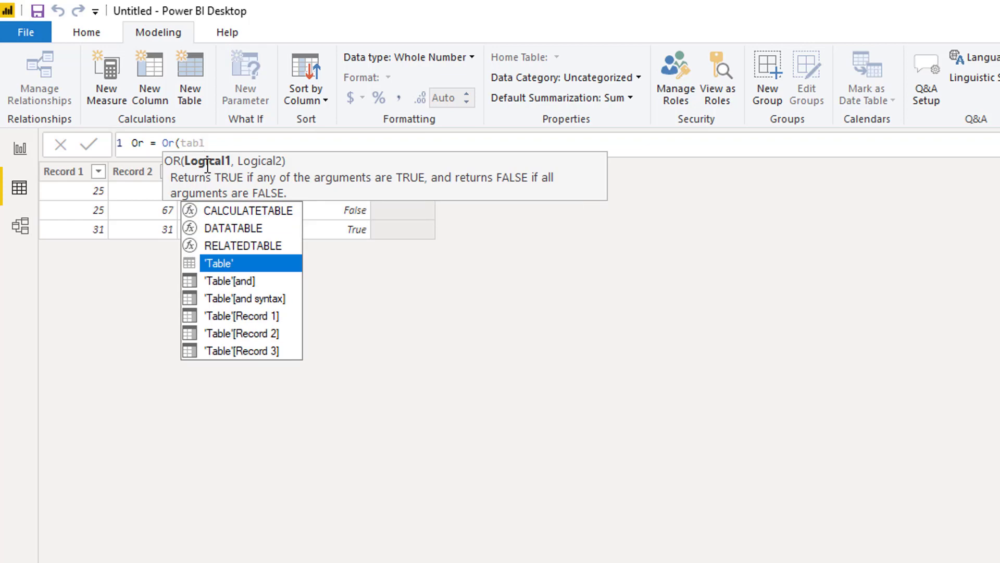
Enter the first condition 'Table'[Record 1] = 'Table'[Record 2]
key(Down)
key(Down)
key(Down)
key(Tab)
text(= table)
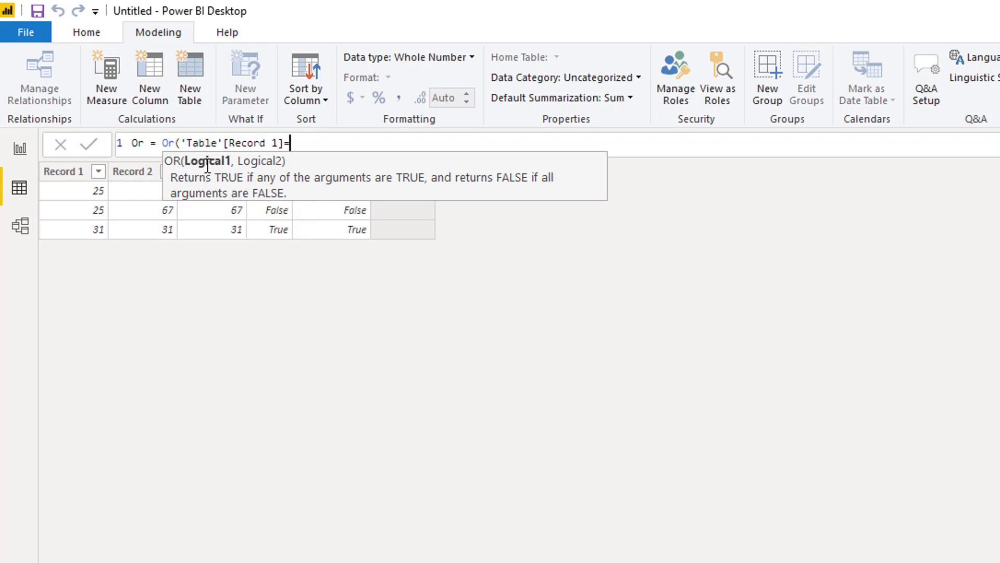
key(Down)
key(Down)
key(Down)
key(Down)
key(Tab)
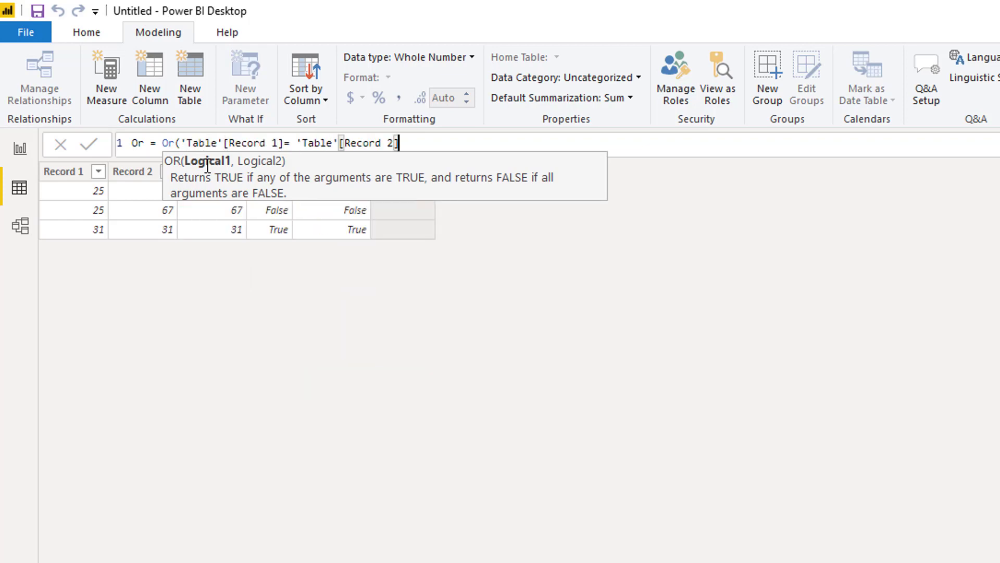
Add the second condition 'Table'[Record 2] = 'Table'[Record 3], fixing a misplaced comma
text(, table)
key(Down)
key(Down)
key(Down)
key(Down)
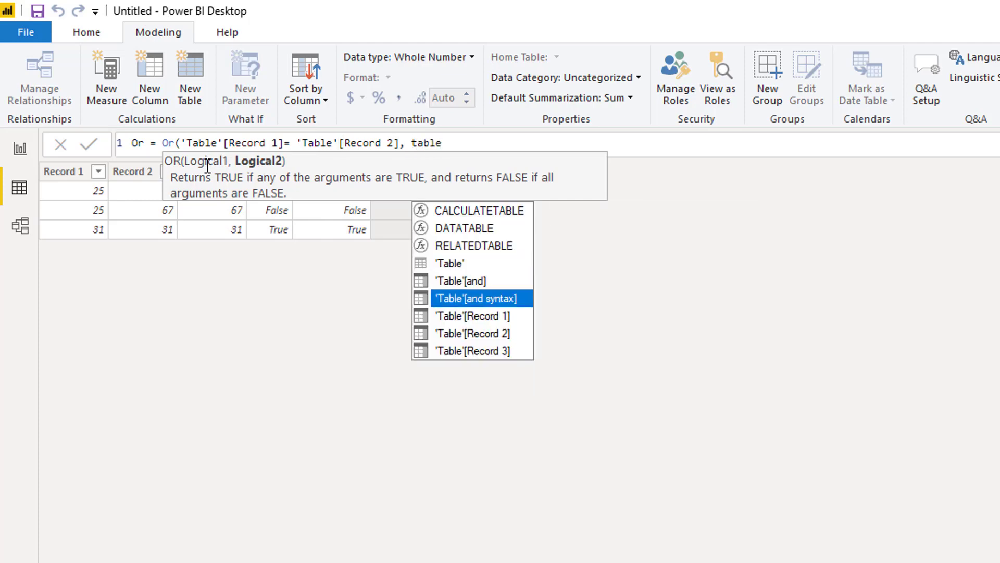
key(Tab)
text(, table)
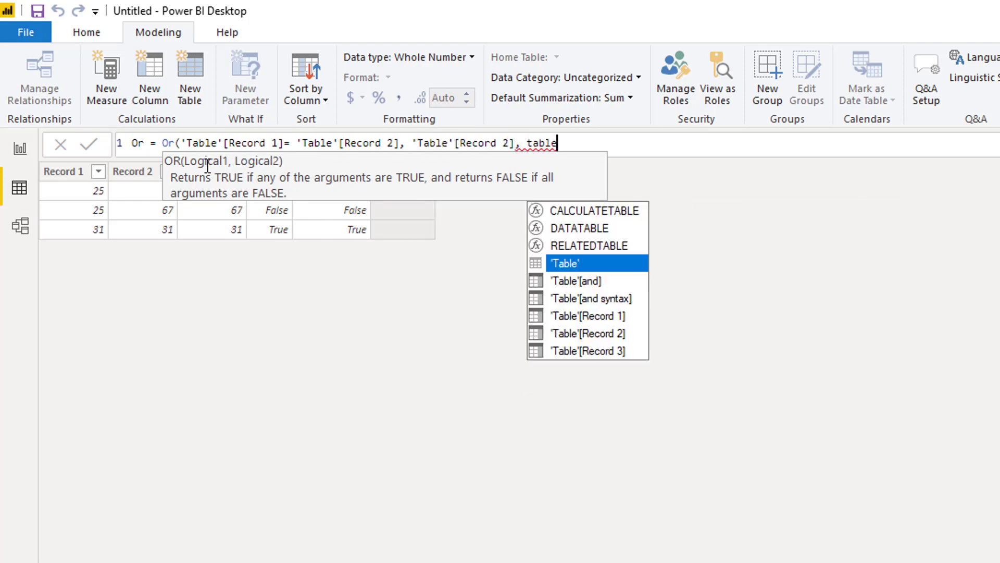
key(Down)
key(Down)
key(Down)
key(Down)
key(Tab)
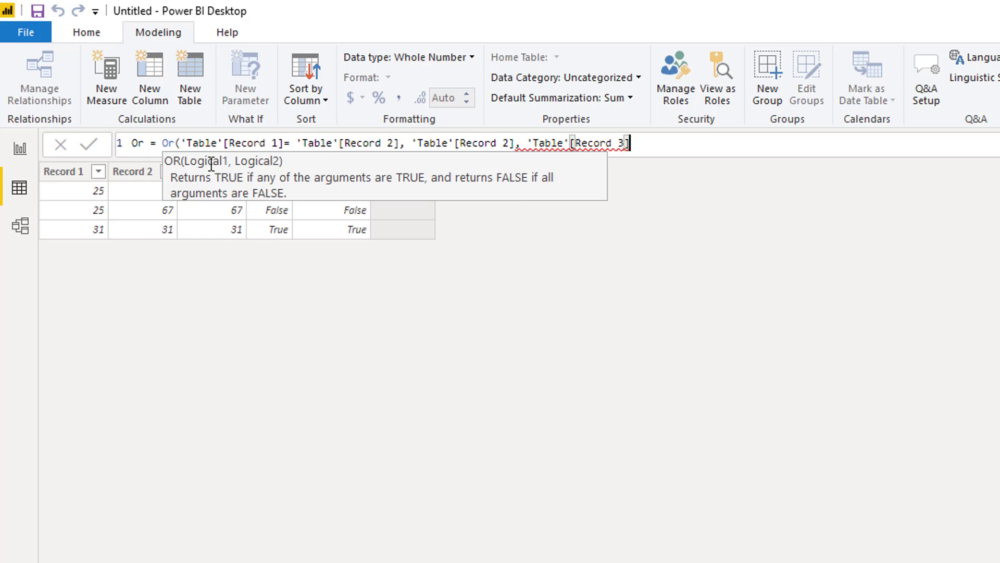
click(526, 144)
key(BackSpace)
key(BackSpace)
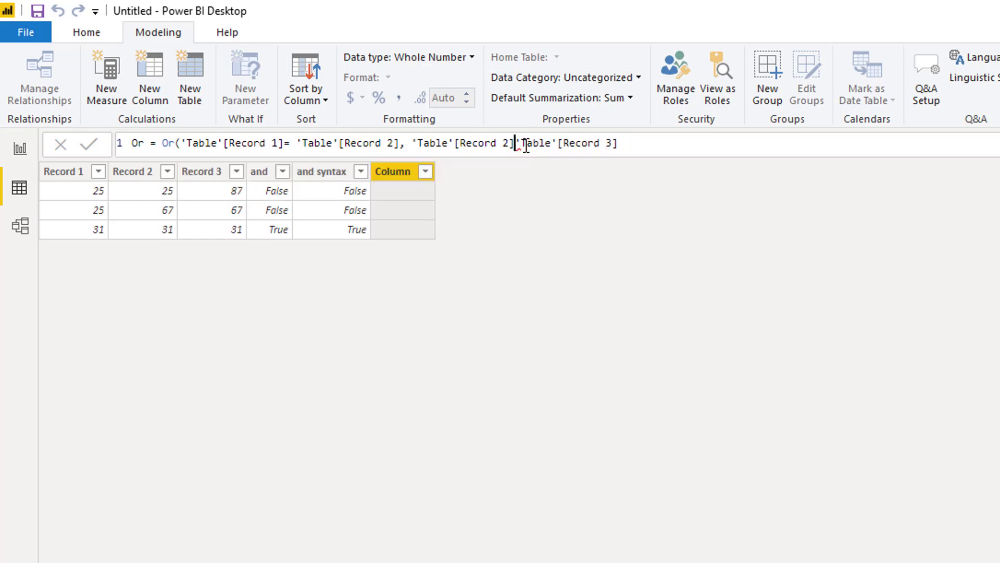
text(=)
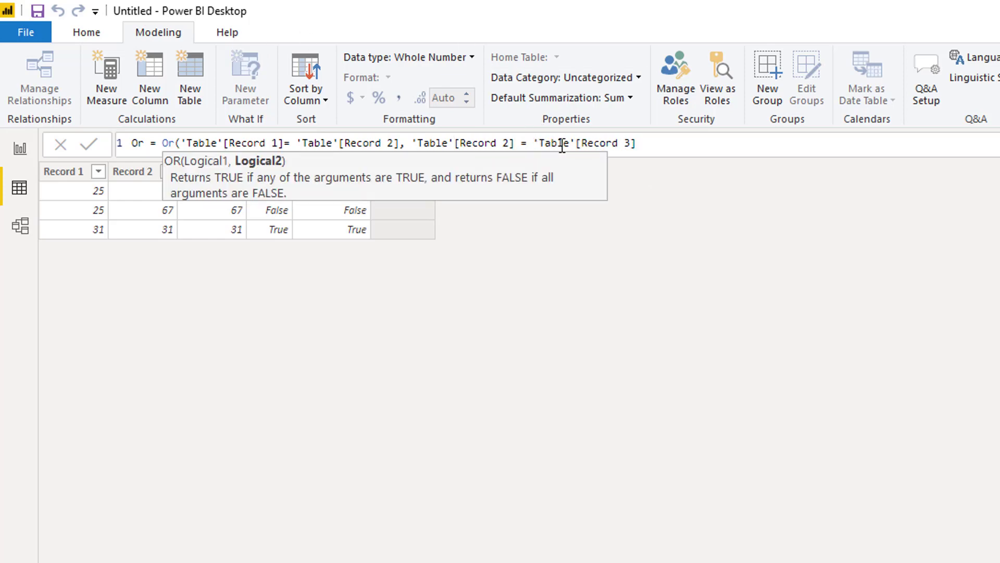
Append a third comparison 'Table'[Record 3] = 'Table'[Record 1]
click(656, 145)
text(, 'Table)
key(Down)
key(Down)
key(Down)
key(Down)
key(Down)
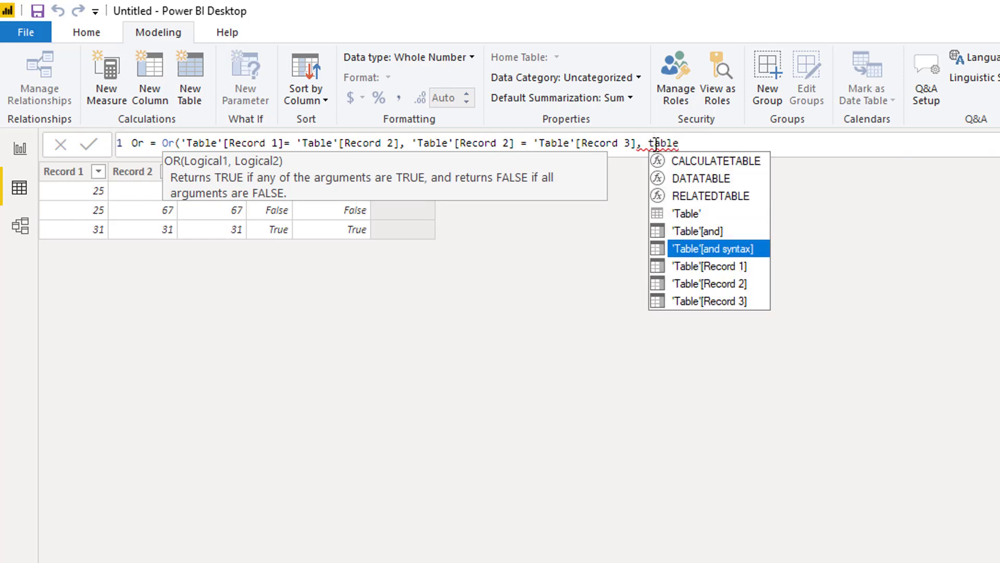
key(Tab)
text(=)
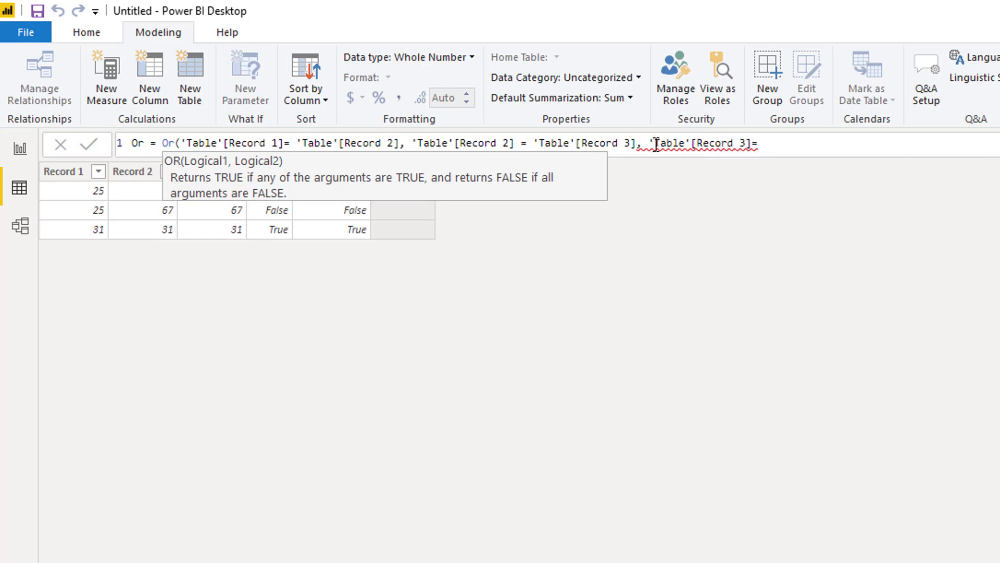
text('Table)
key(Down)
key(Down)
key(Down)
key(Tab)
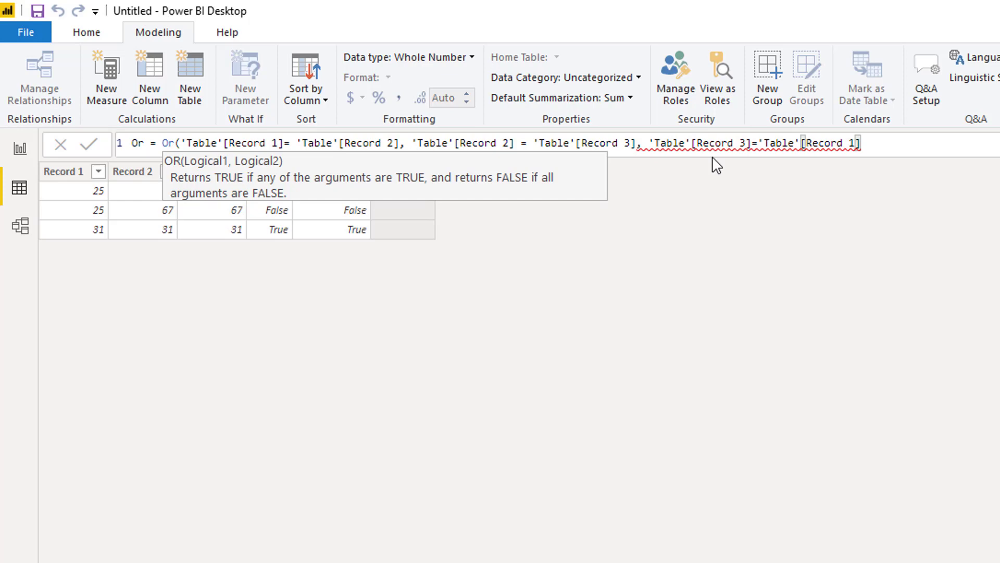
Start removing the third comparison, deleting the comma before it
mouse_move(805, 152)
drag(867, 145, 643, 144)
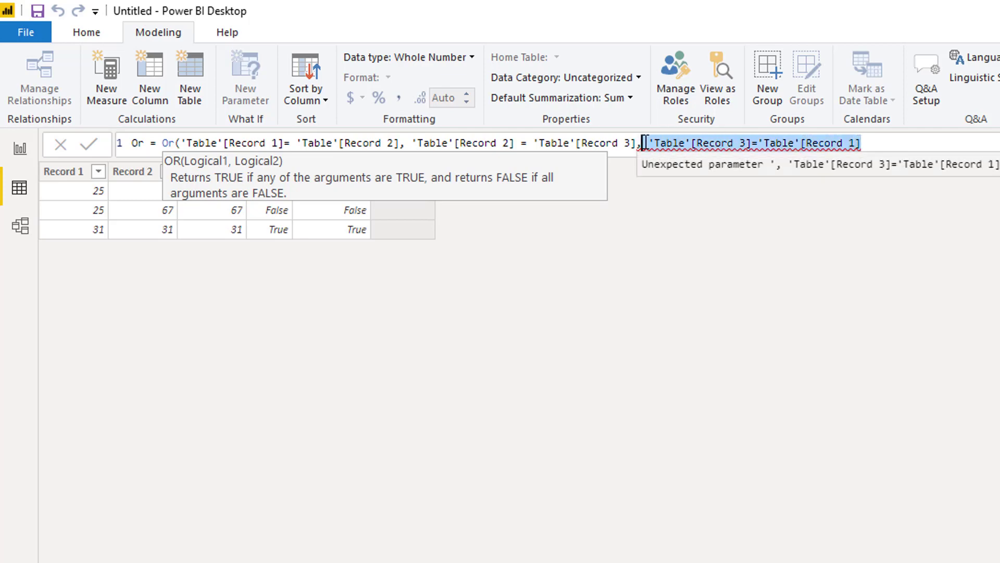
click(646, 143)
key(BackSpace)
key(BackSpace)
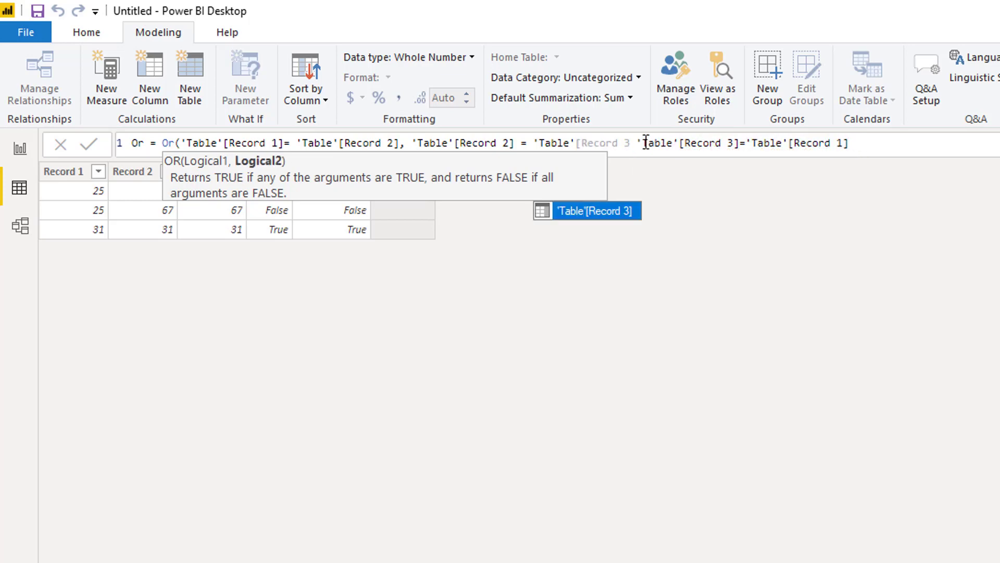
Remove the third comparison, commit the two-condition Or formula, and add a new column
text(])
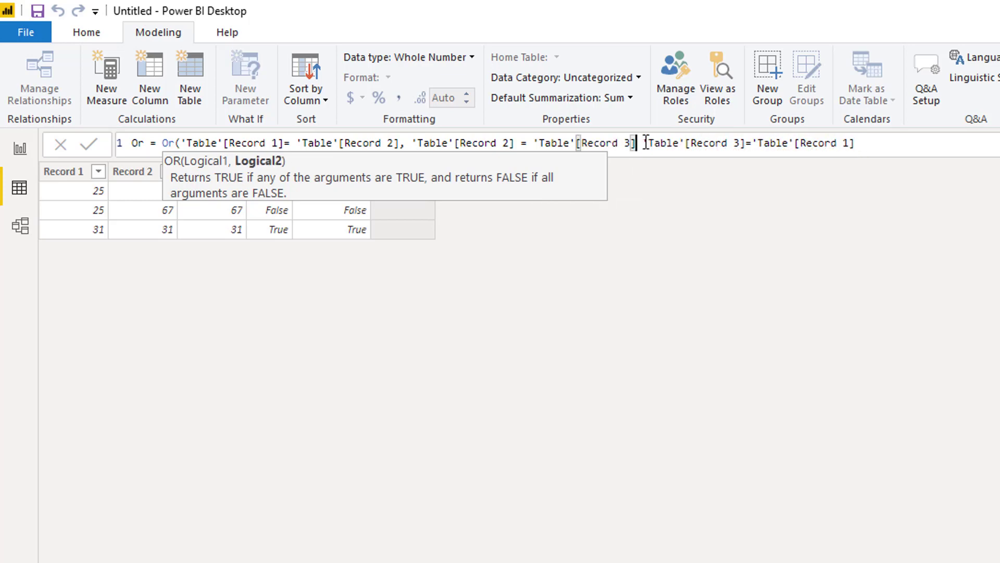
drag(642, 143, 854, 144)
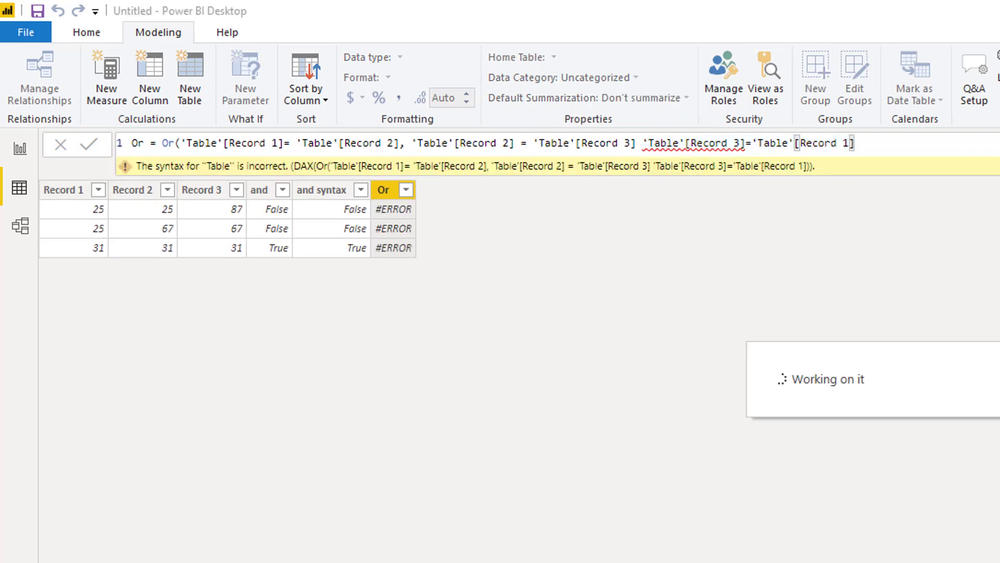
drag(863, 142, 647, 137)
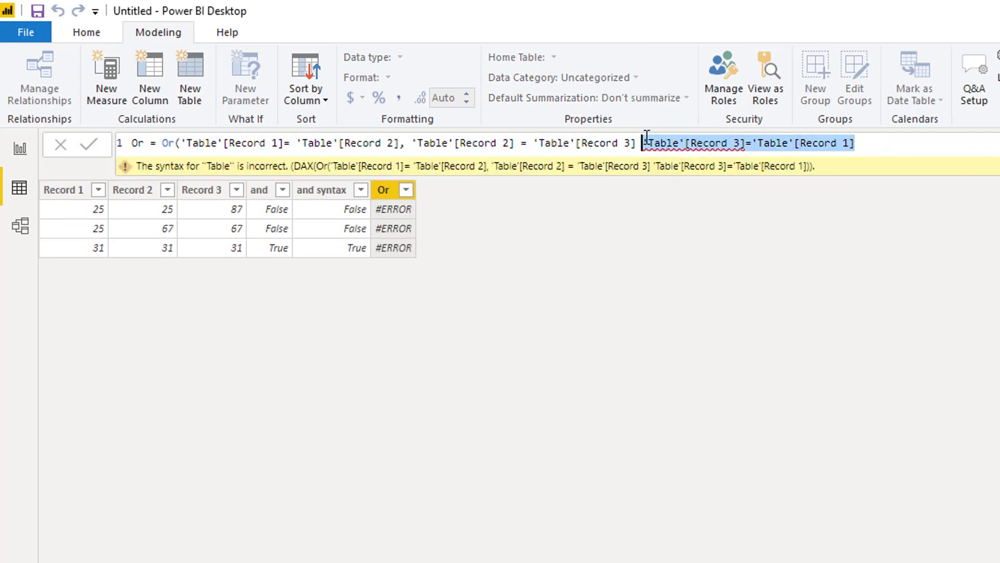
key(BackSpace)
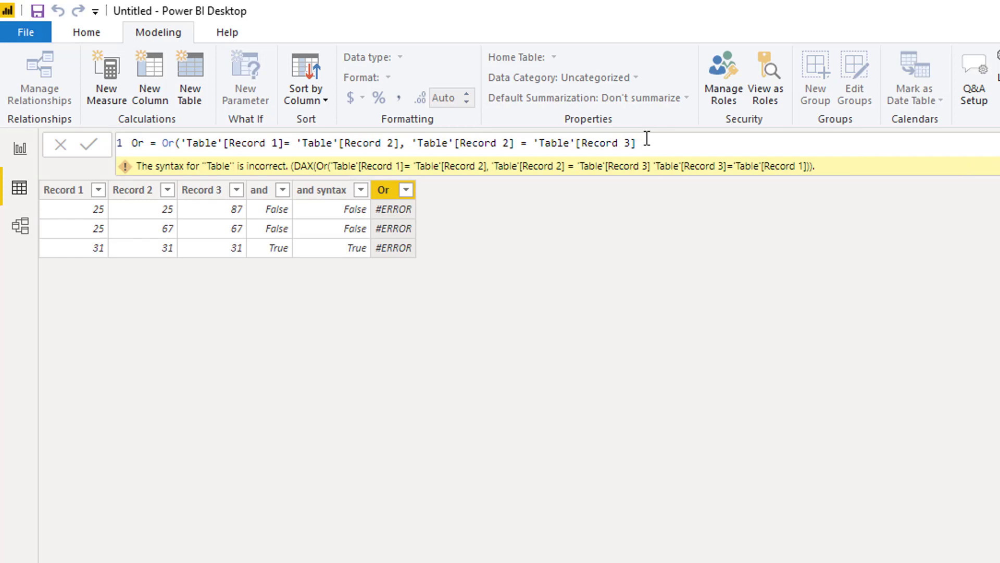
text())
key(Return)
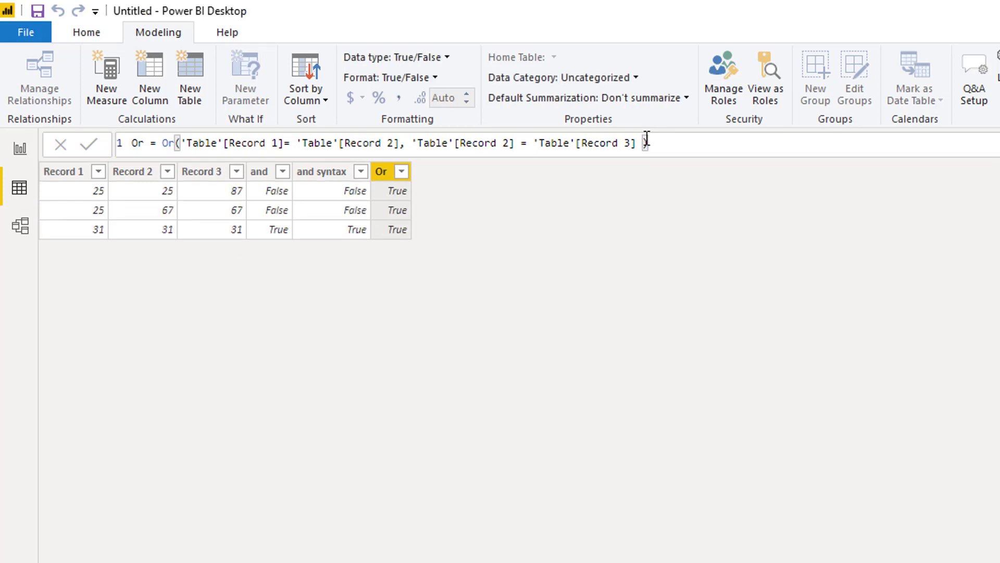
click(145, 97)
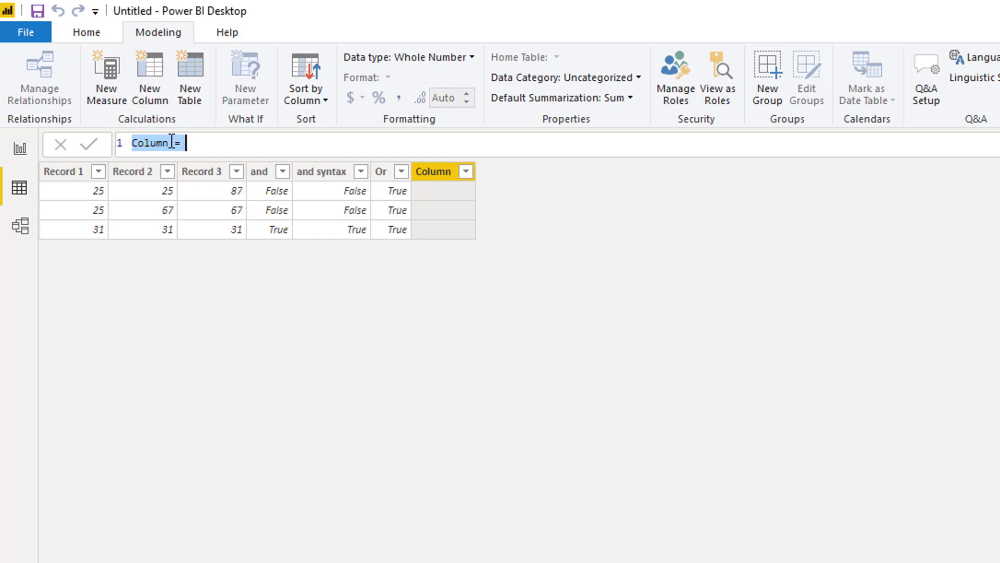
Rename the new column to 'or syntax' and start a new formula line
drag(172, 143, 133, 142)
text(or syntax)
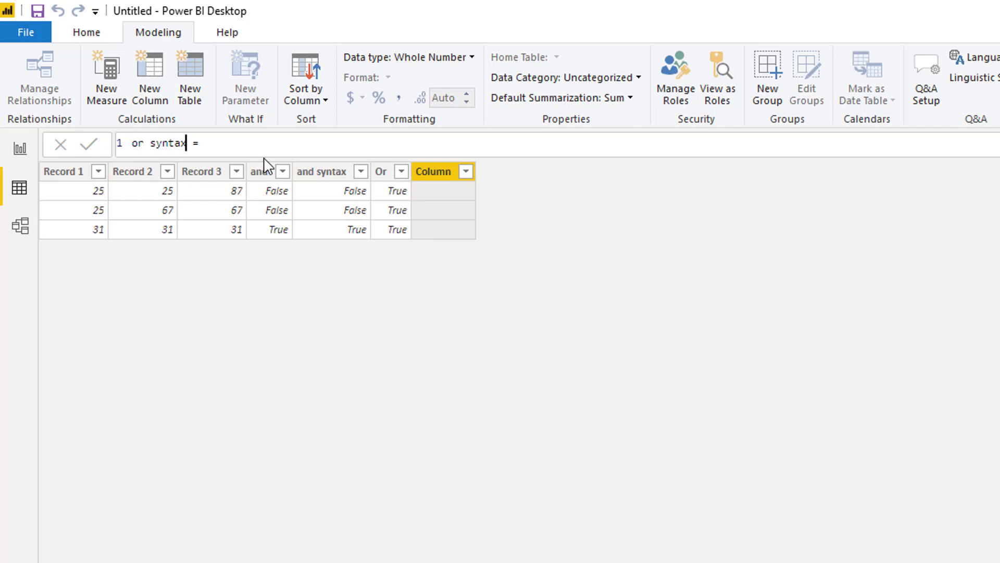
click(238, 145)
key(shift+Return)
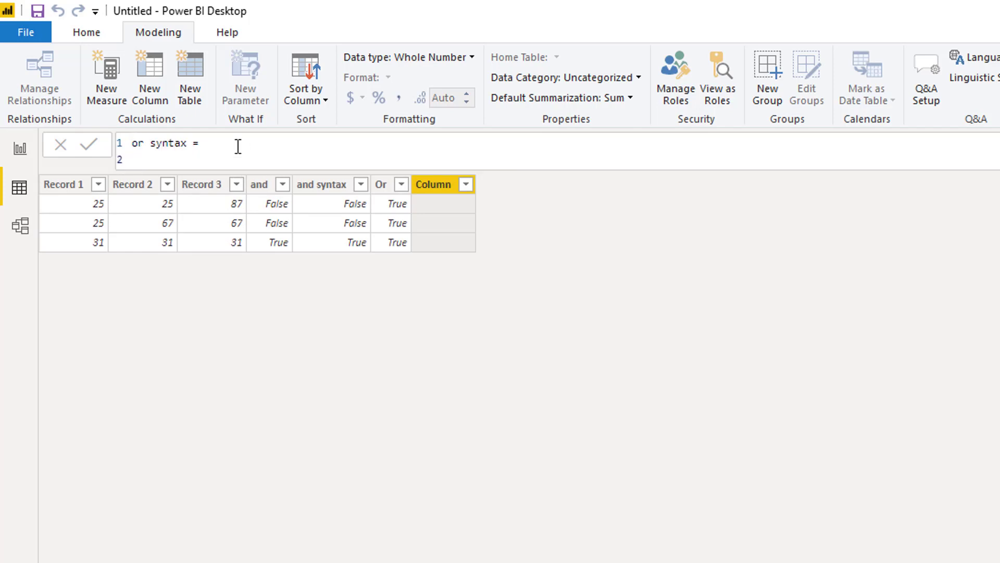
Write the first check 'Table'[Record 1] = 'Table'[Record 2] followed by ||
text(tab)
key(Down)
key(Down)
key(Down)
key(Down)
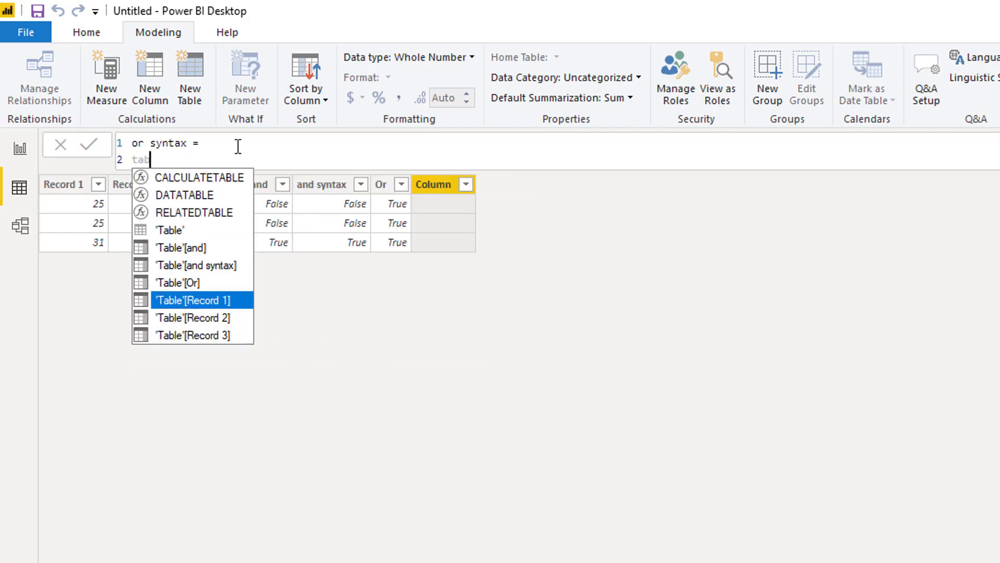
key(Tab)
text(= table)
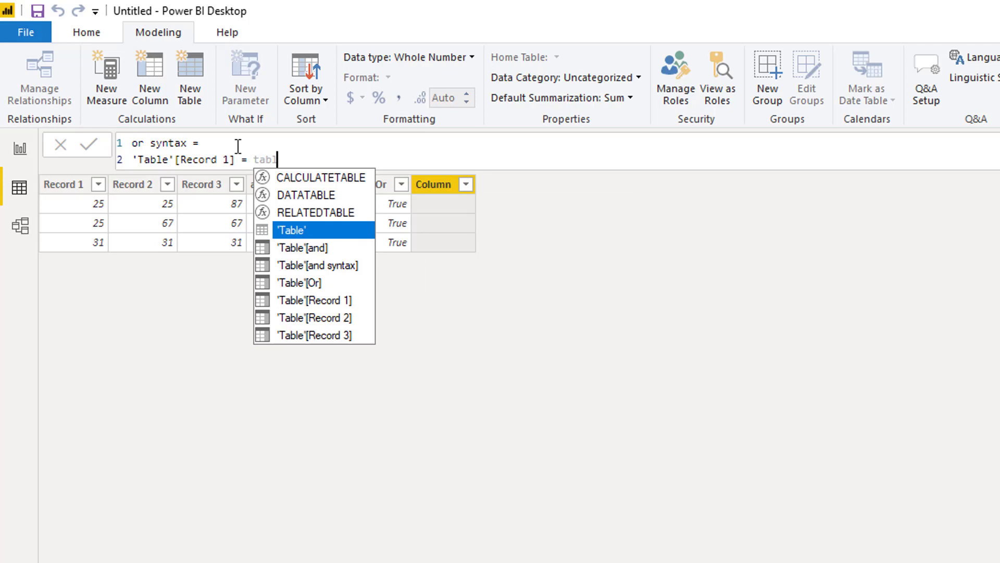
key(Down)
key(Down)
key(Down)
key(Down)
key(Down)
key(Tab)
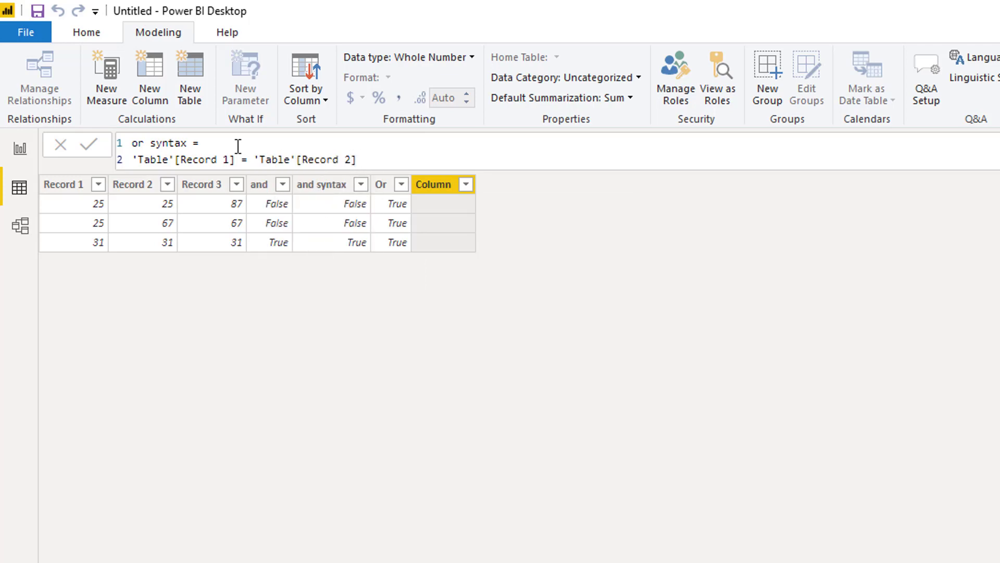
text(||)
On the next line add 'Table'[Record 2] = 'Table'[Record 3] ||
key(shift+Return)
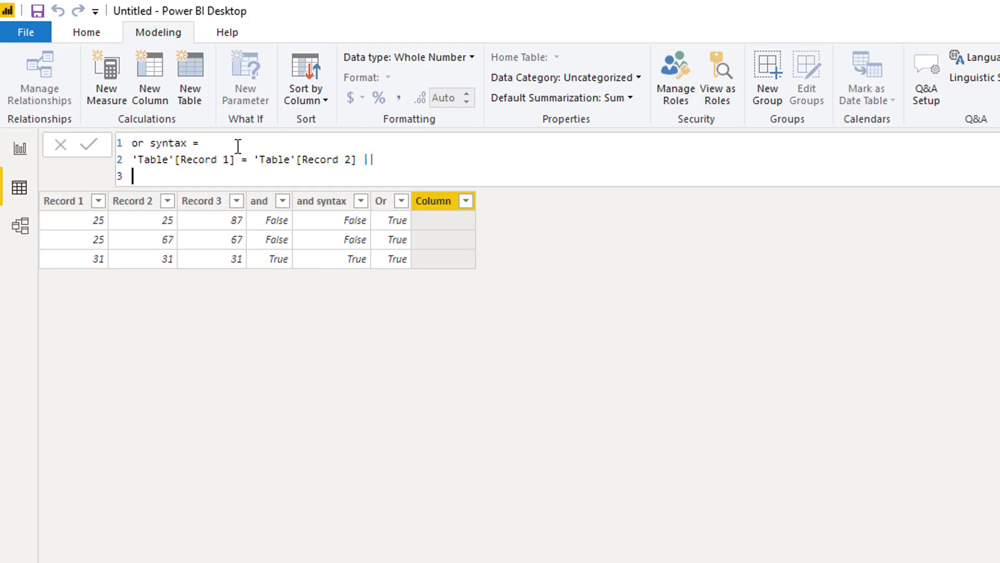
text(table)
key(Down)
key(Down)
key(Down)
key(Down)
key(Down)
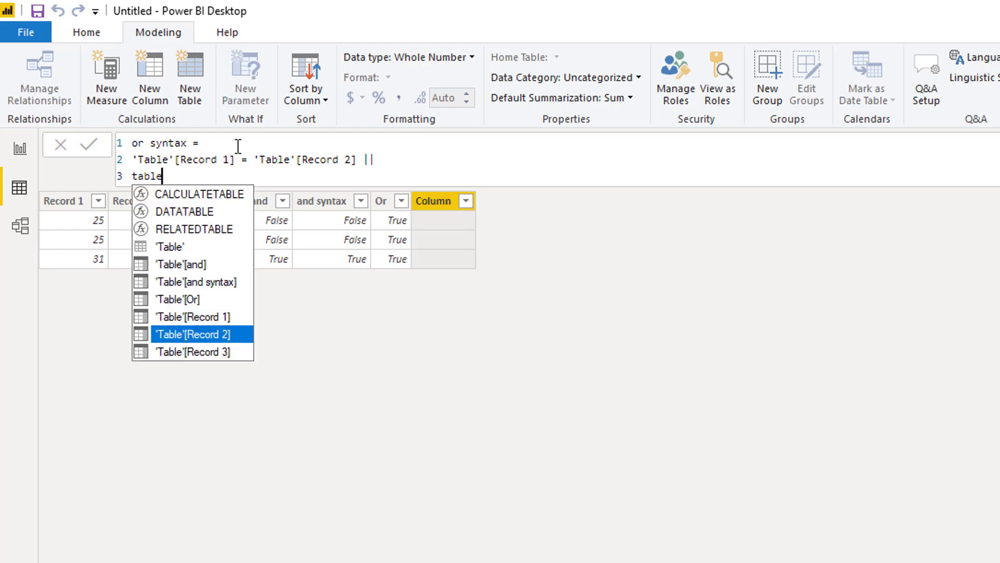
key(Tab)
text(= table)
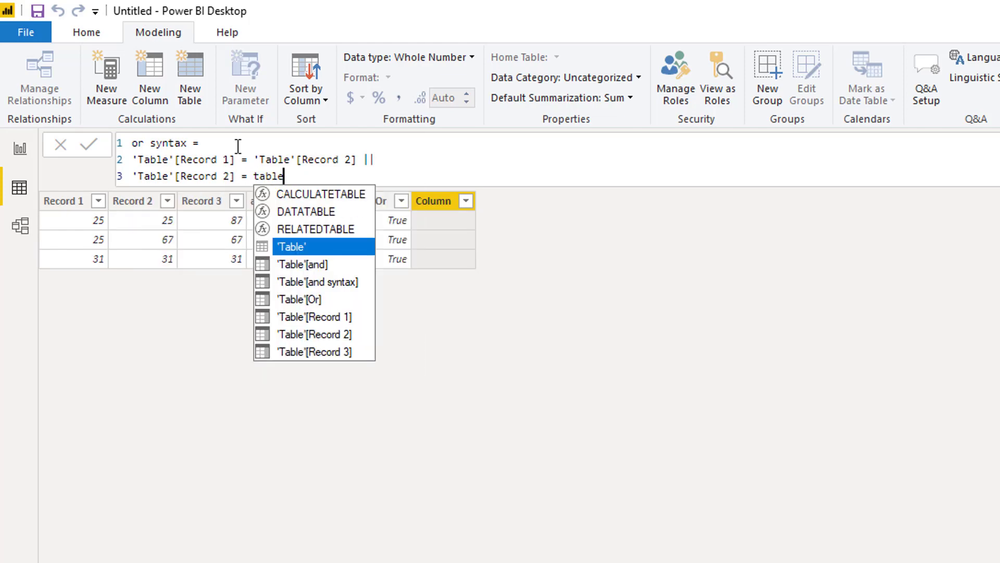
key(Down)
key(Down)
key(Down)
key(Down)
key(Down)
key(Down)
key(Tab)
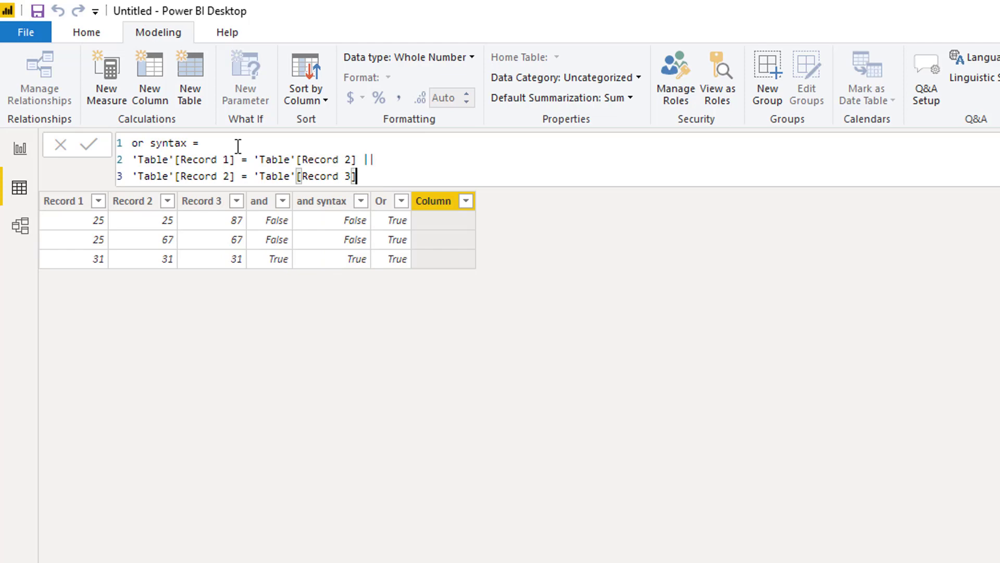
text(||)
On a fourth line add 'Table'[Record 3] = 'Table'[Record 1]
key(Return)
text(table)
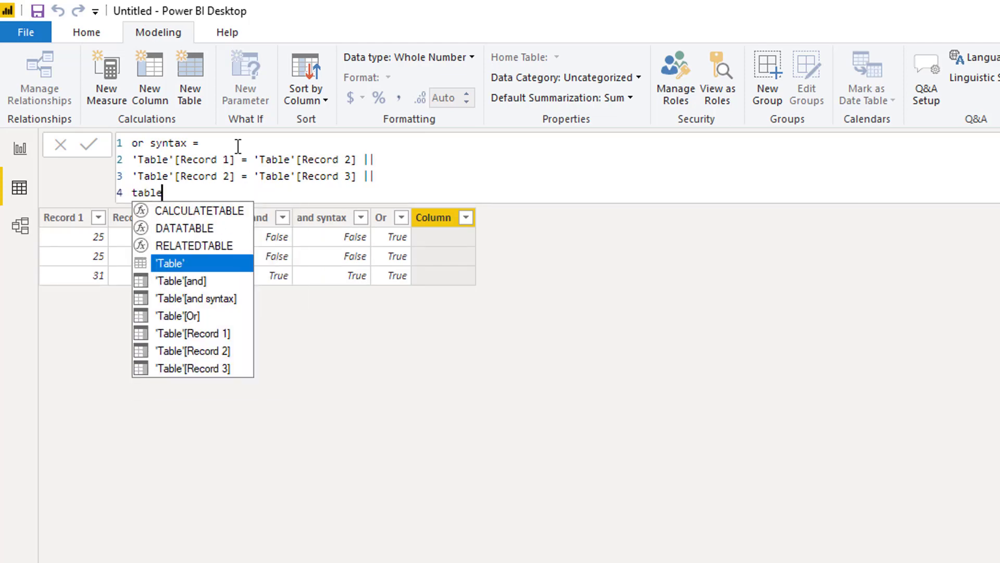
key(Down)
key(Down)
key(Down)
key(Down)
key(Down)
key(Down)
key(Tab)
text(-)
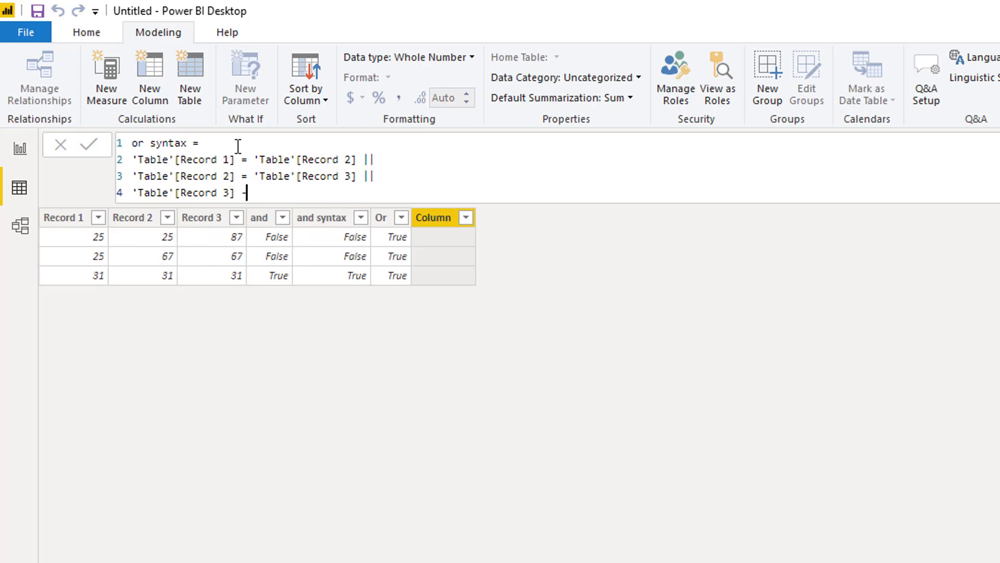
key(BackSpace)
text(= table)
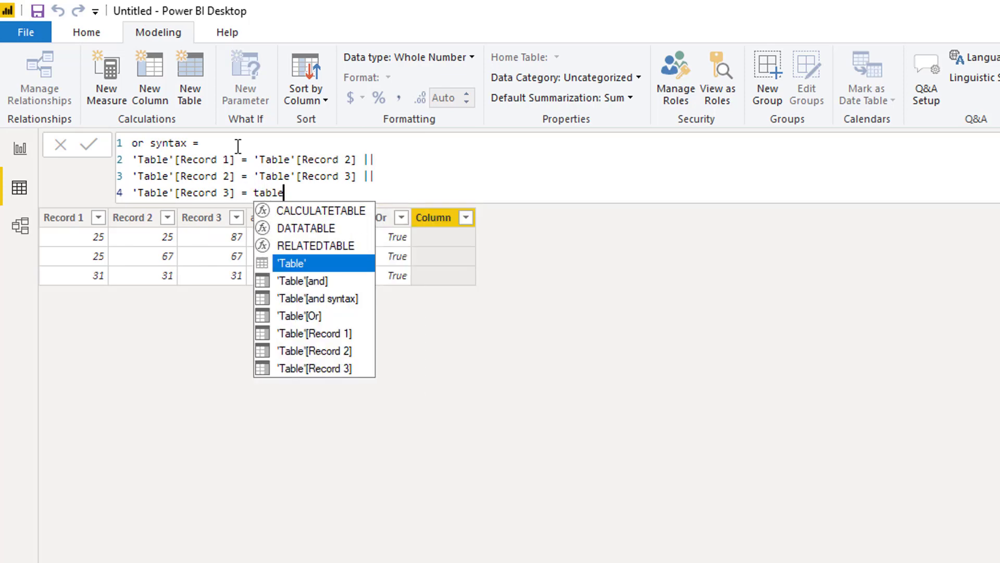
key(Down)
key(Down)
key(Down)
key(Down)
key(Tab)
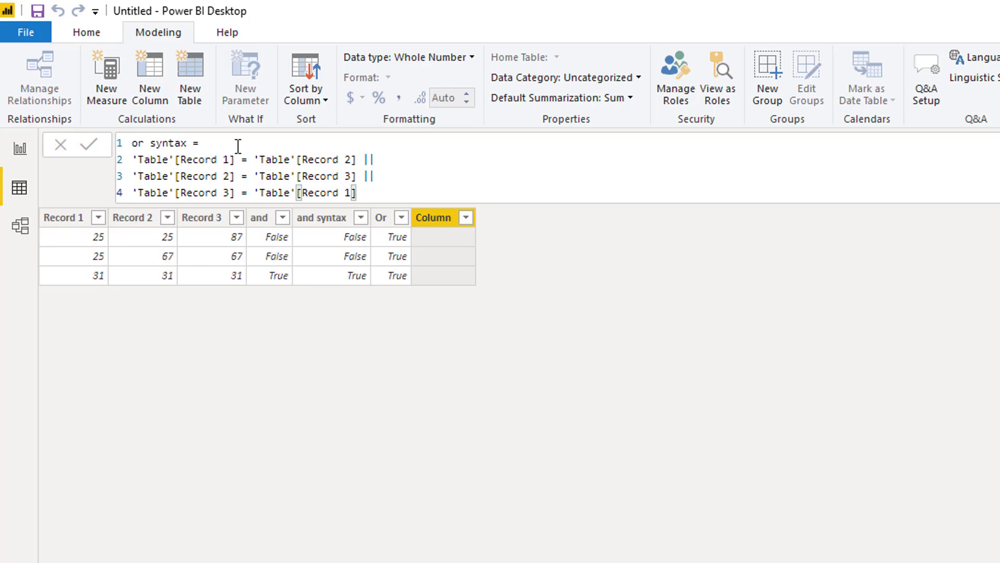
Commit the or syntax formula so all three rows show True
key(Return)
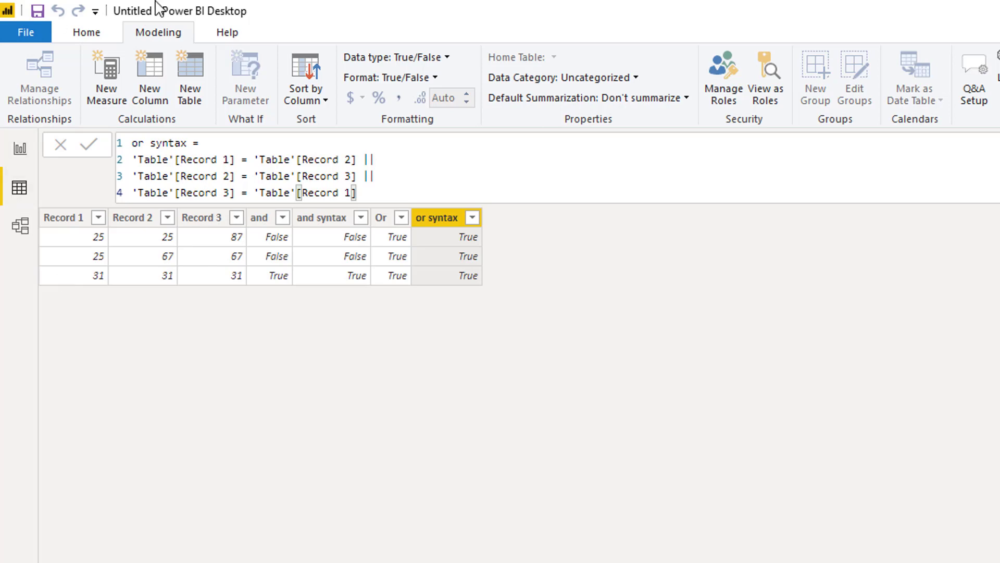
Create a column named 'In' with formula 'Table'[Record 1] in {25,87}, giving True, True, False
click(153, 85)
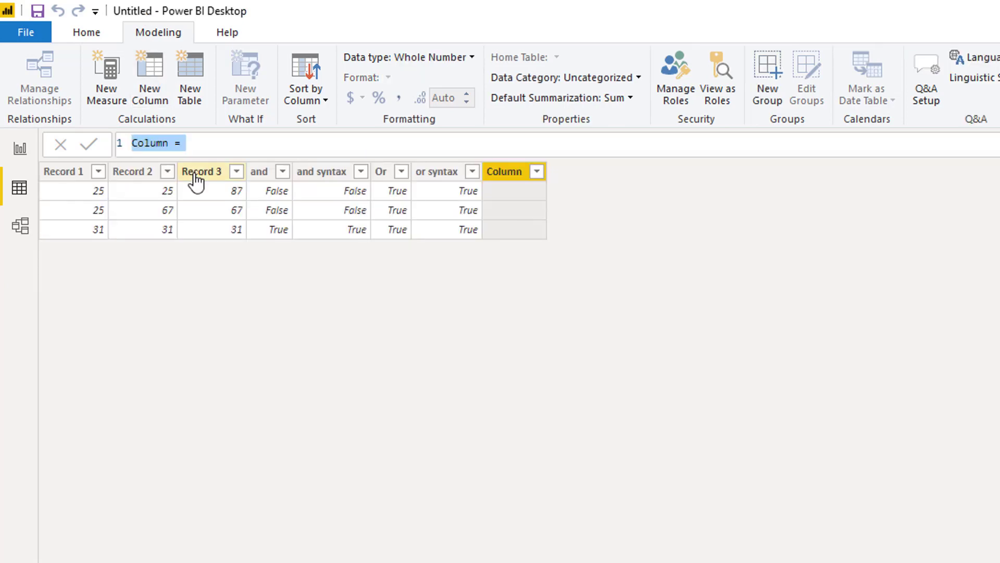
click(175, 144)
double_click(151, 142)
text(In=)
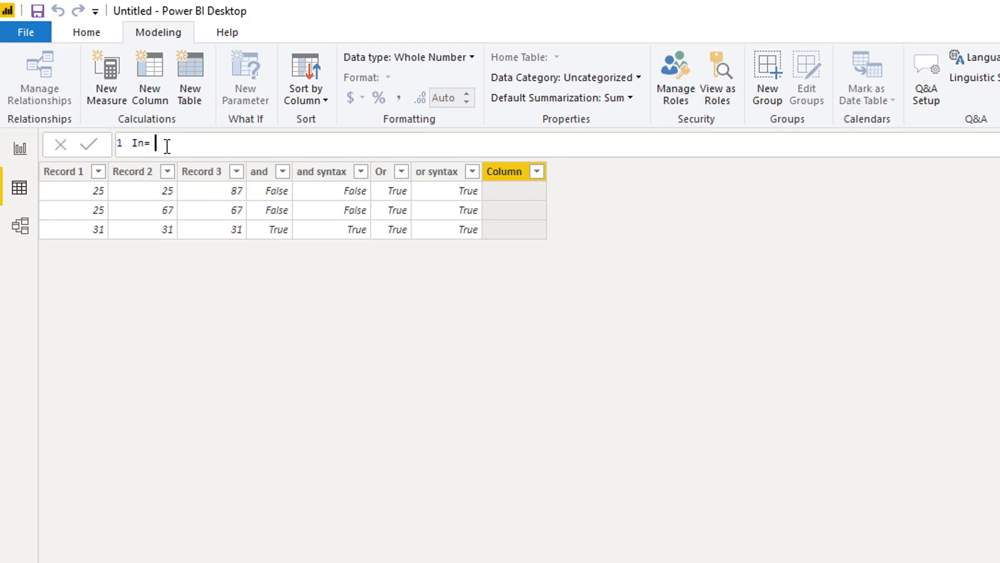
key(shift+Return)
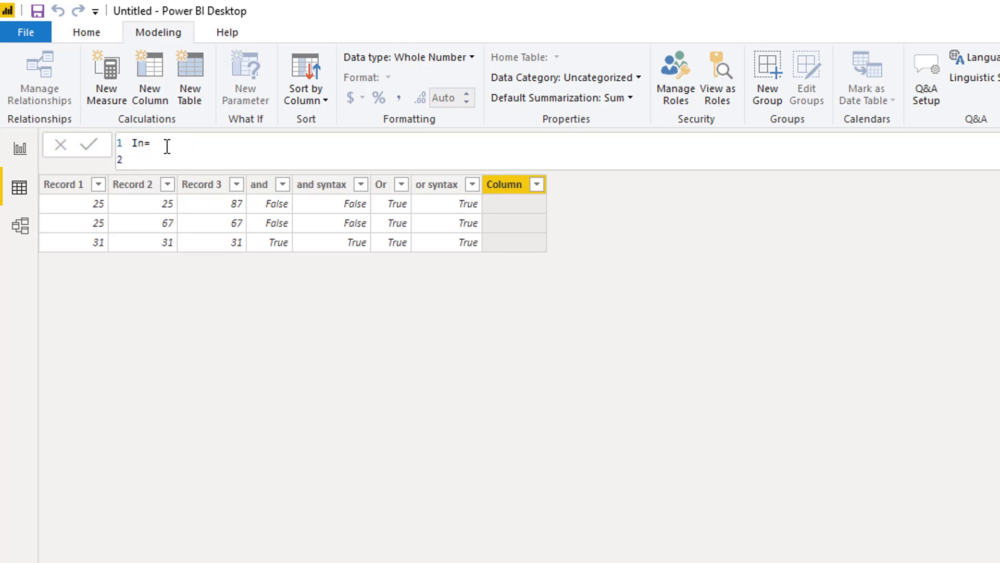
text(rec)
key(Tab)
text(in {25,)
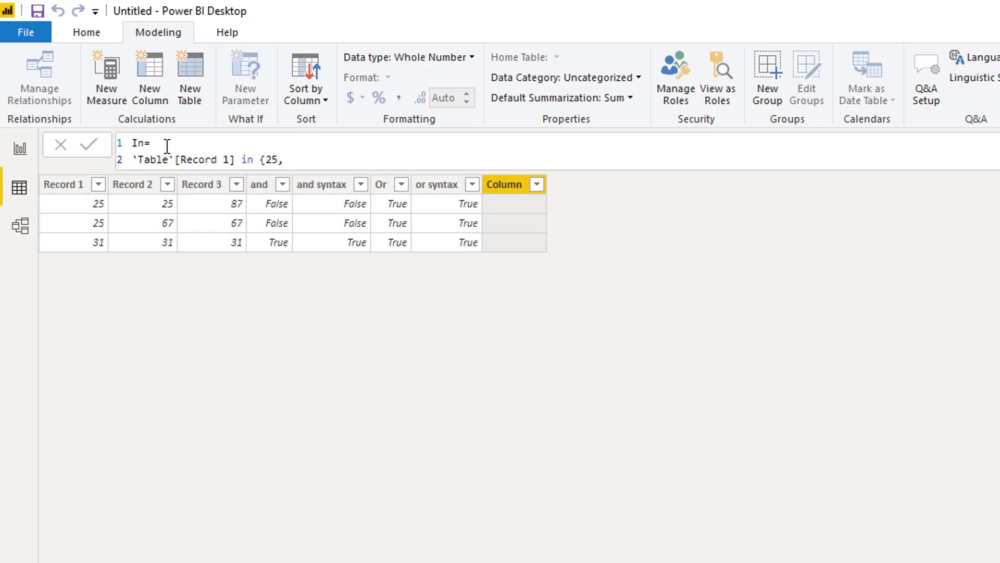
text(87})
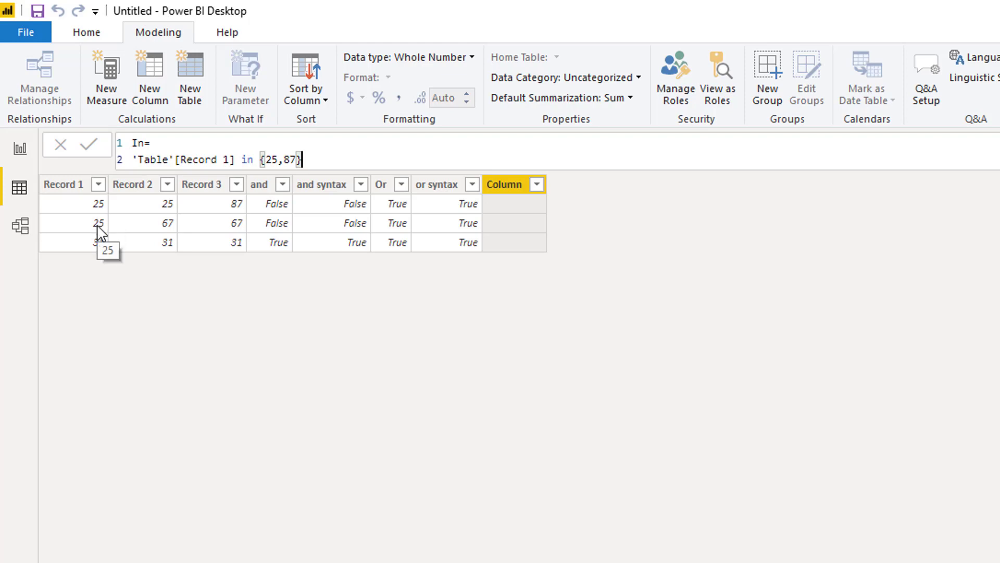
key(Return)
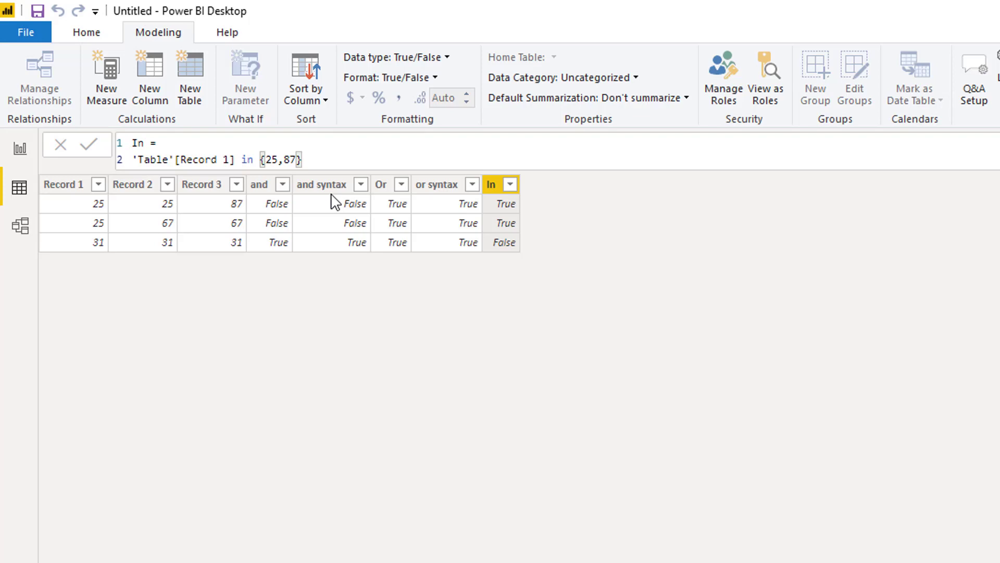
Add 67 to the value list and switch the reference from Record 1 to Record 2
key(BackSpace)
text(, 67})
double_click(229, 159)
text(2)
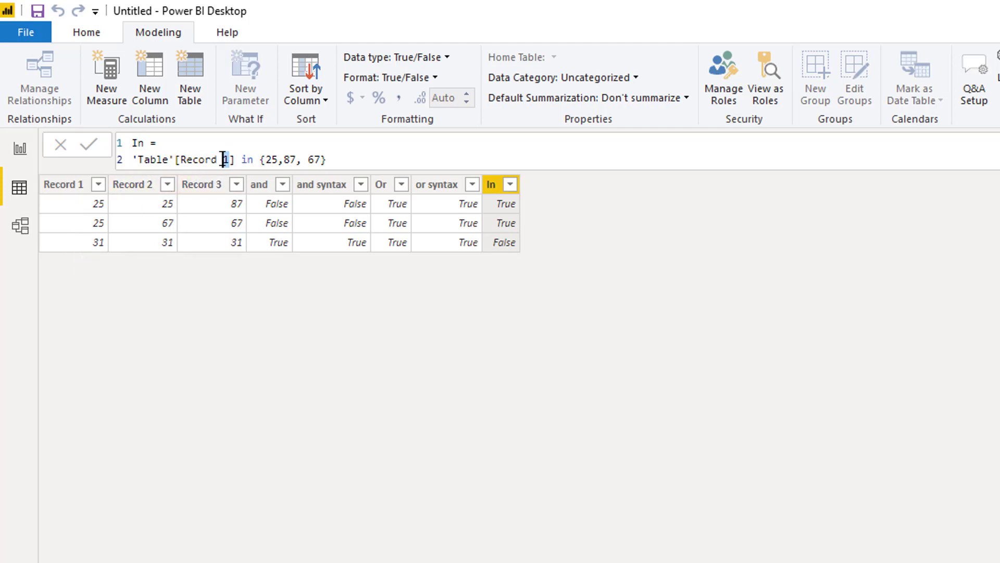
click(332, 159)
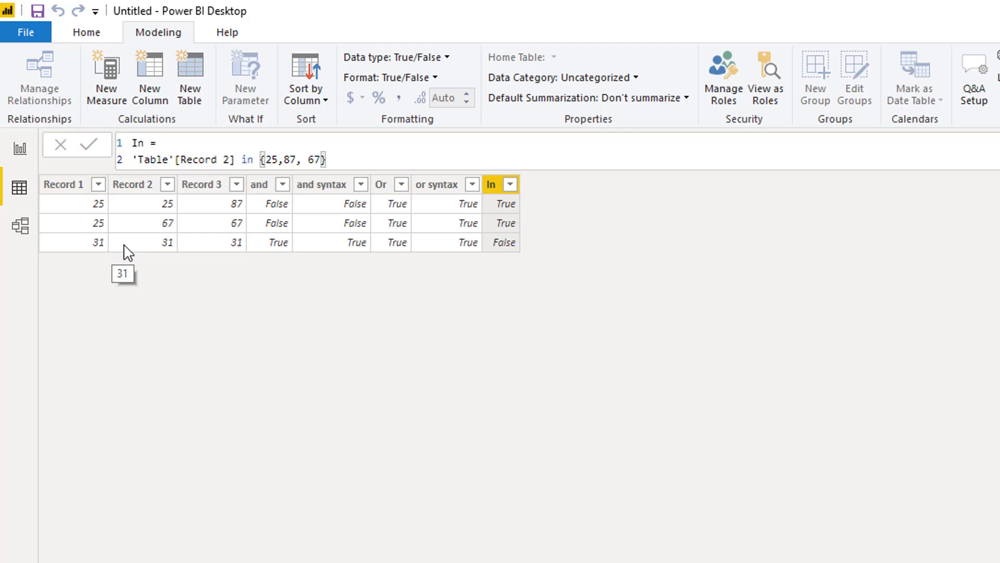
Insert && 'Table'[Record 1] before the in keyword and tidy the spacing before 67
click(242, 159)
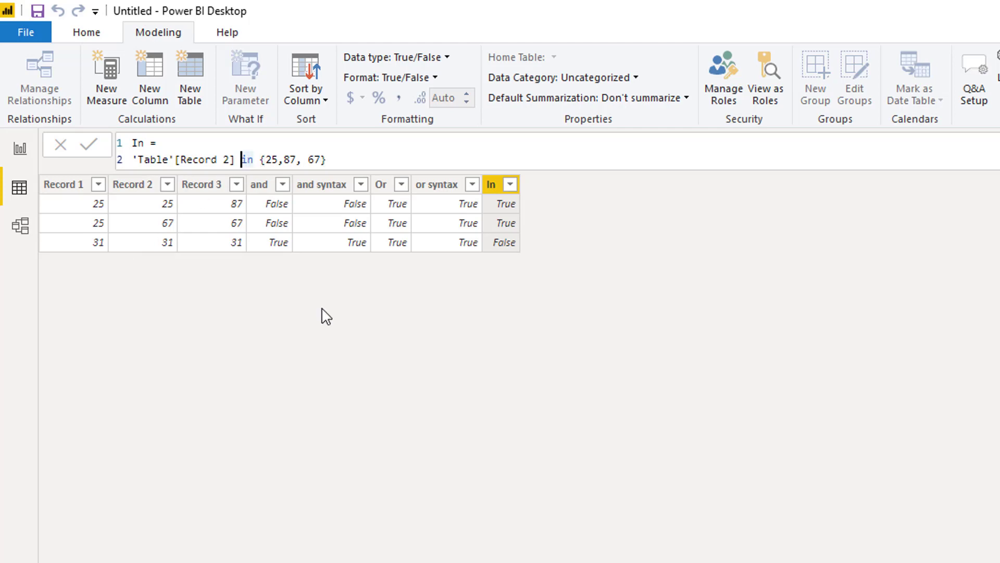
text(&& table)
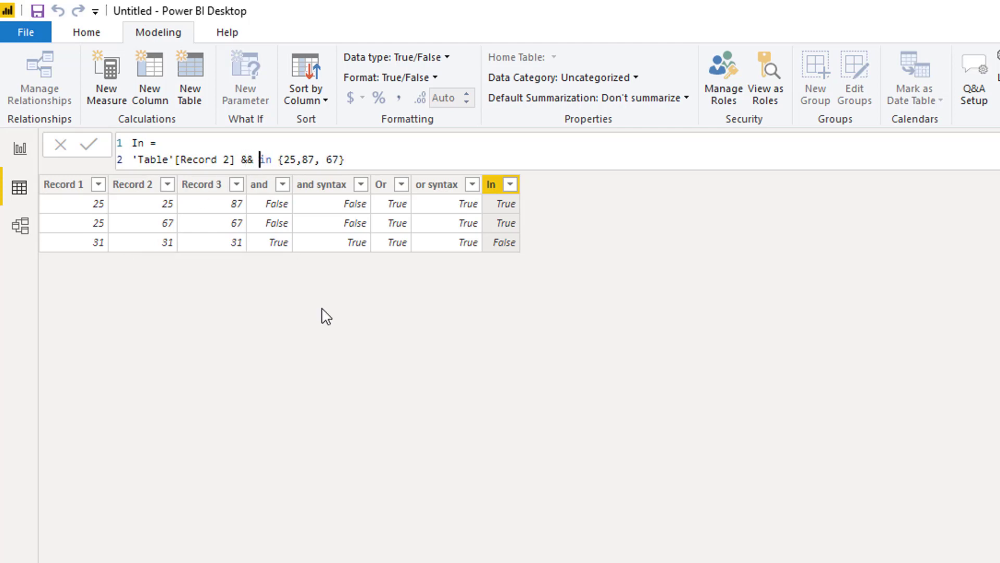
key(Down)
key(Down)
key(Down)
key(Down)
key(Down)
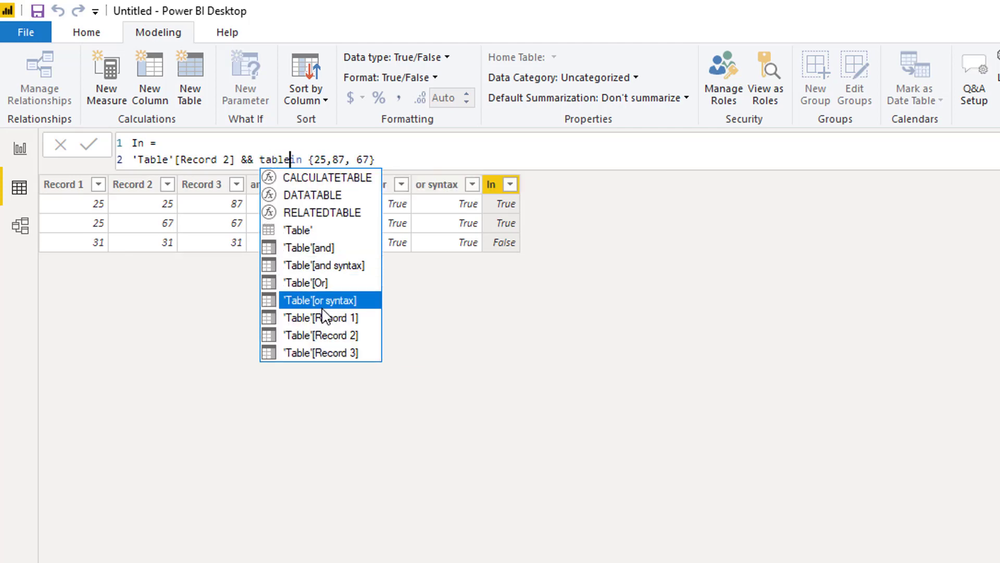
key(Tab)
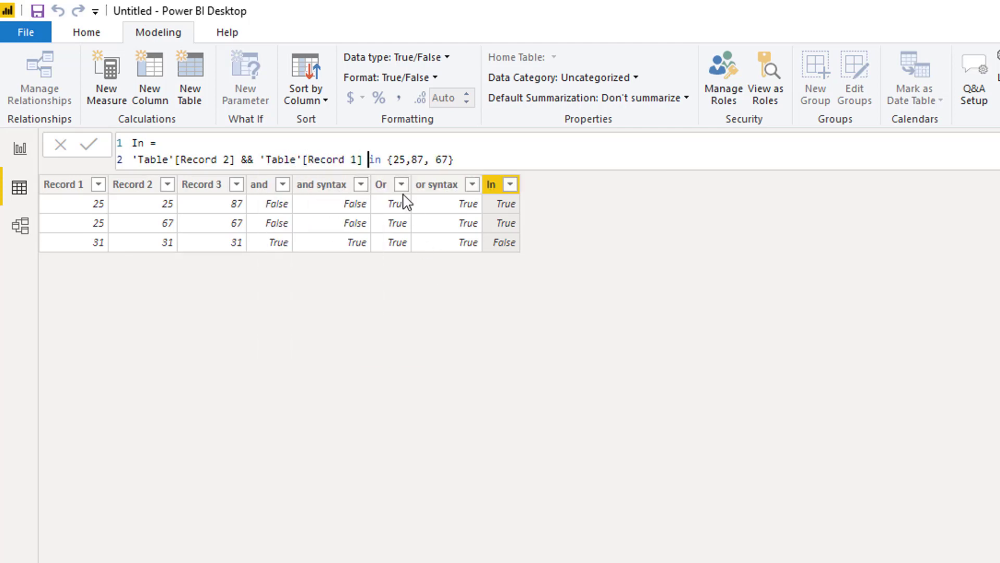
click(432, 162)
click(470, 158)
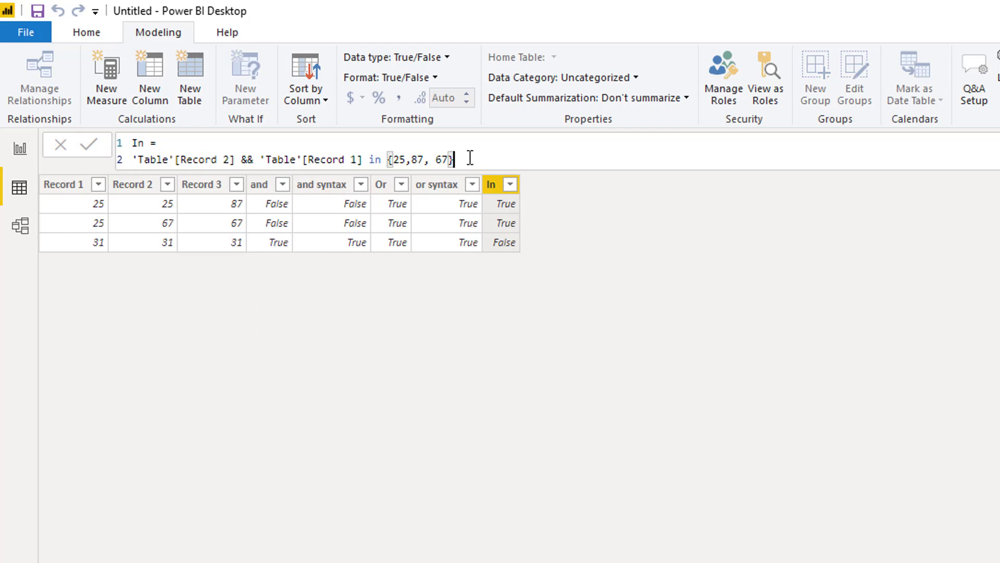